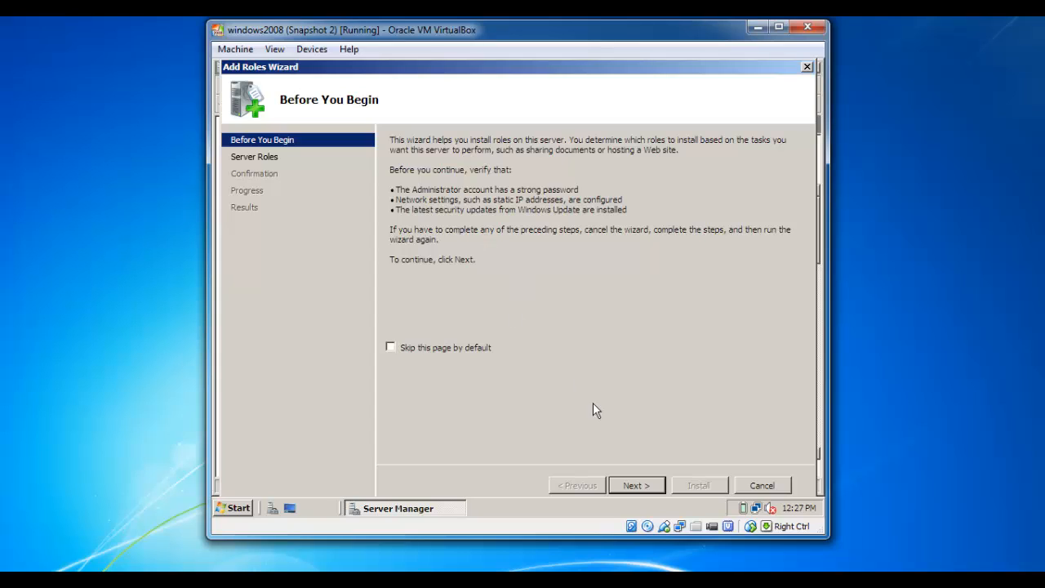
Tick DHCP Server in the Add Roles Wizard's role list and advance to its introduction page
click(635, 484)
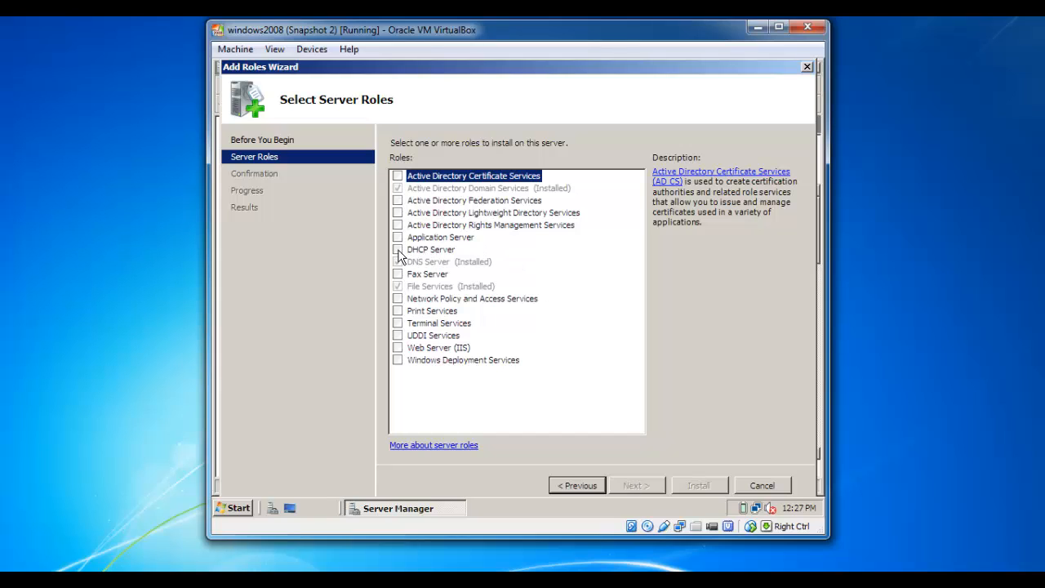
click(397, 250)
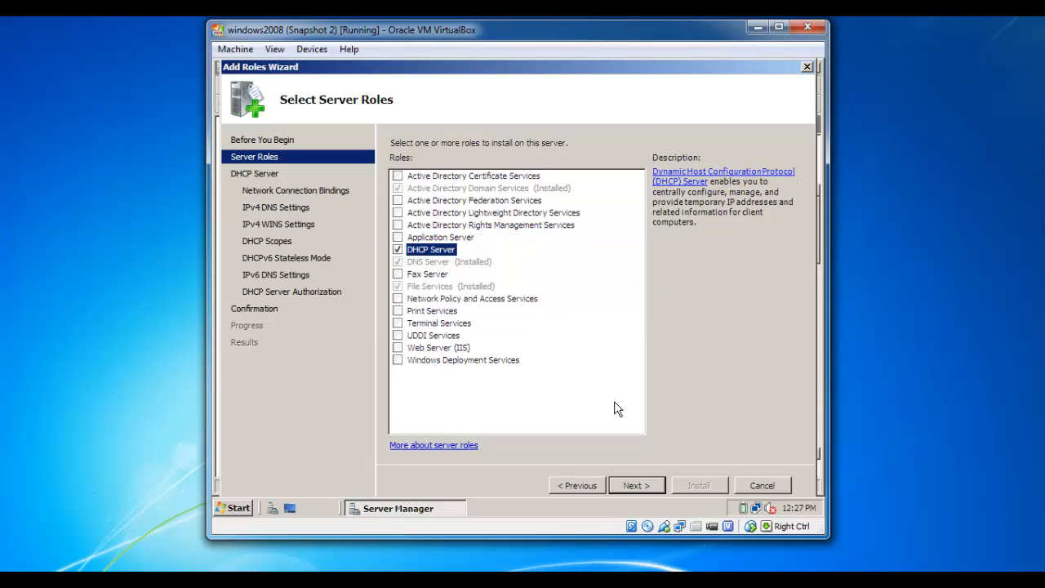
click(634, 487)
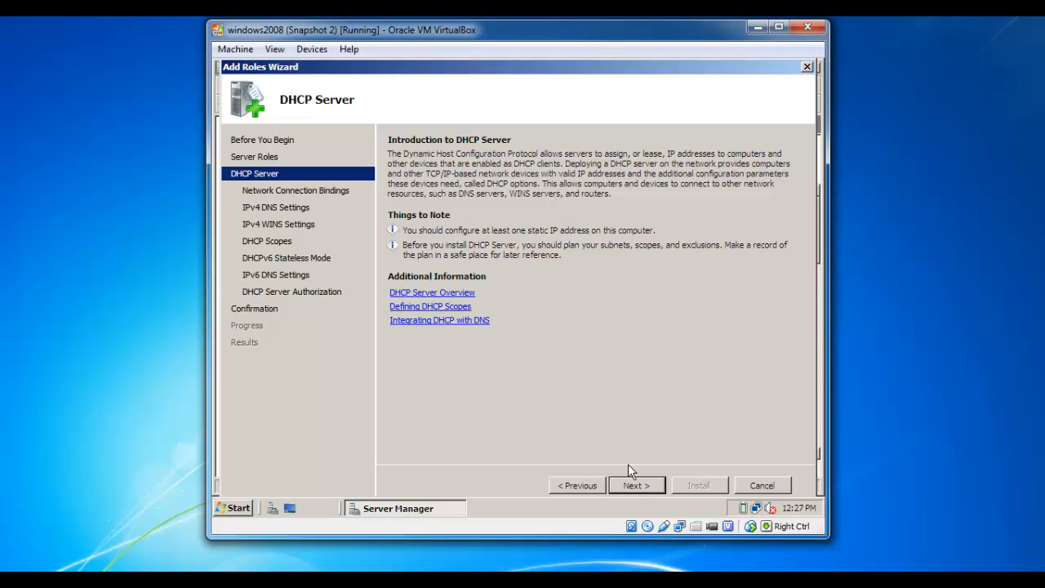
Accept the defaults: binding to 192.168.0.1, DNS server 192.168.0.1, and WINS not required
click(632, 486)
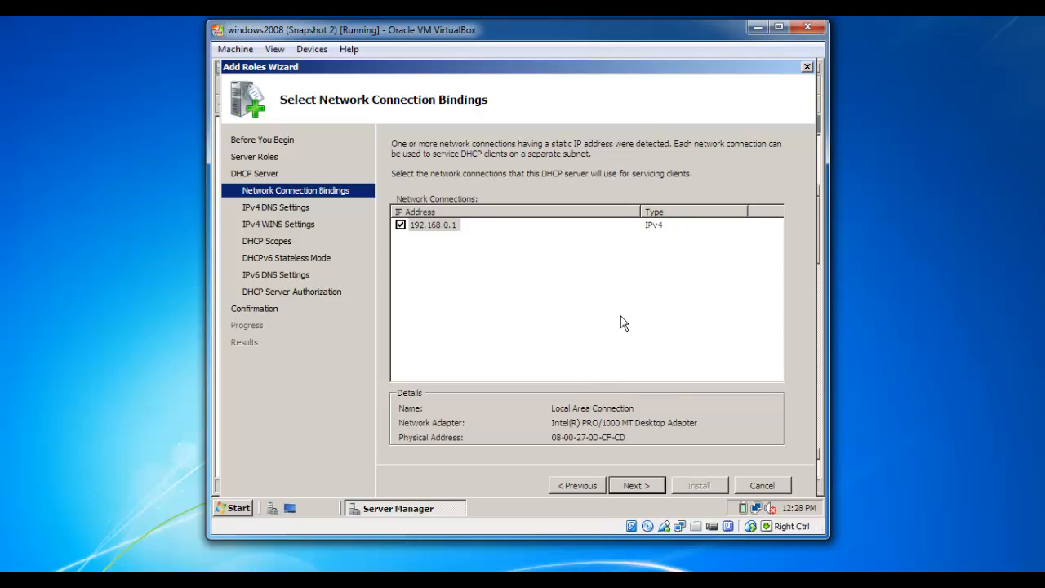
click(631, 481)
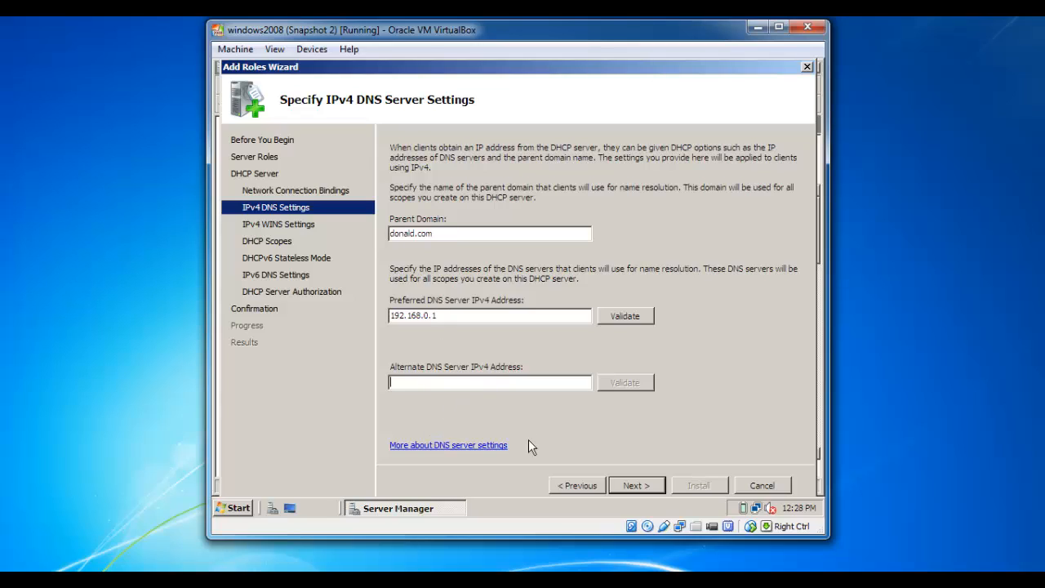
click(629, 487)
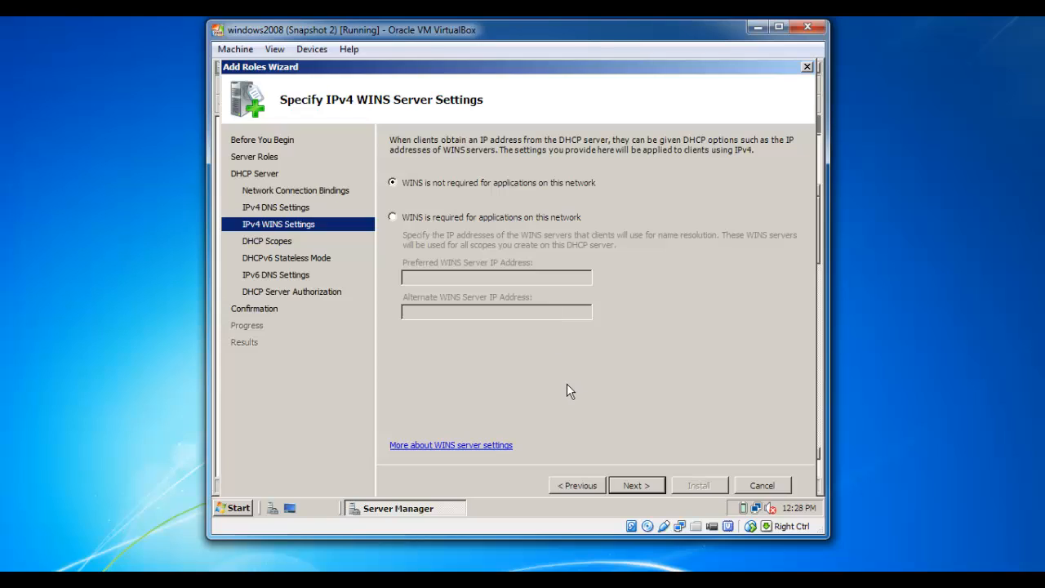
click(634, 486)
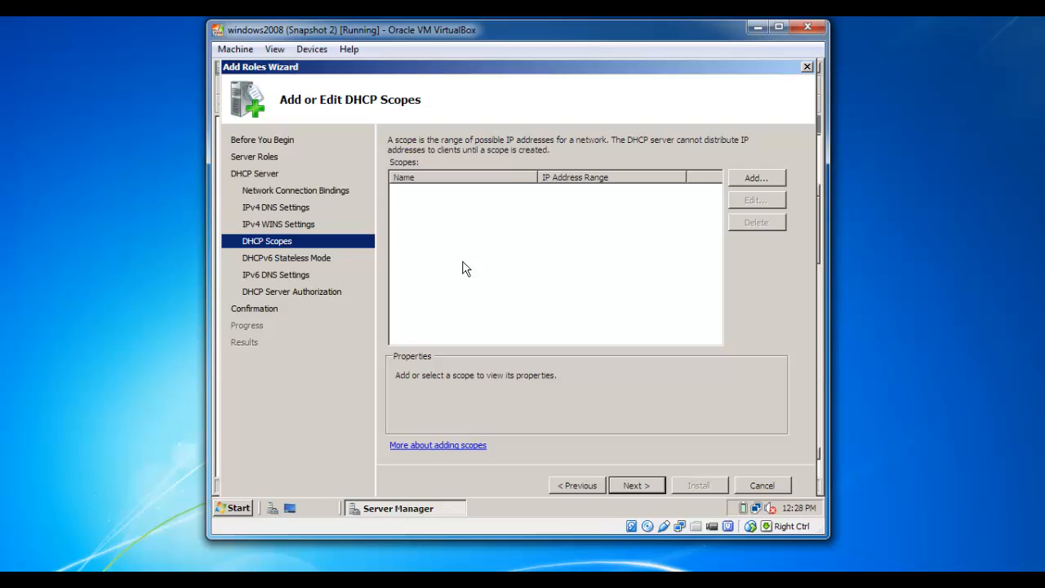
Add a new DHCP scope with a scope name and starting IP 192.168.1.100
click(748, 181)
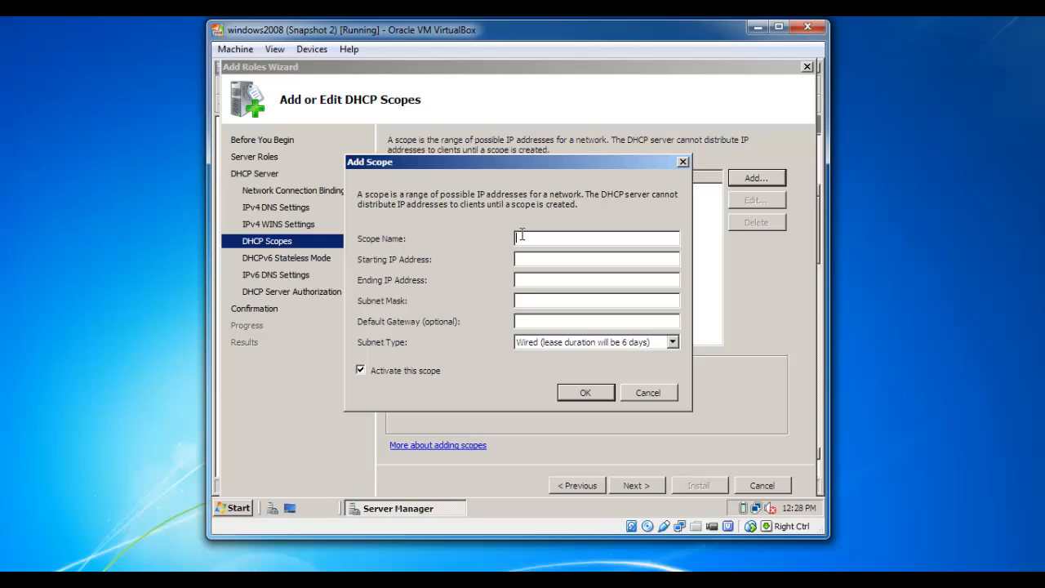
text(donald scopr)
click(525, 258)
text(192.168.1.100)
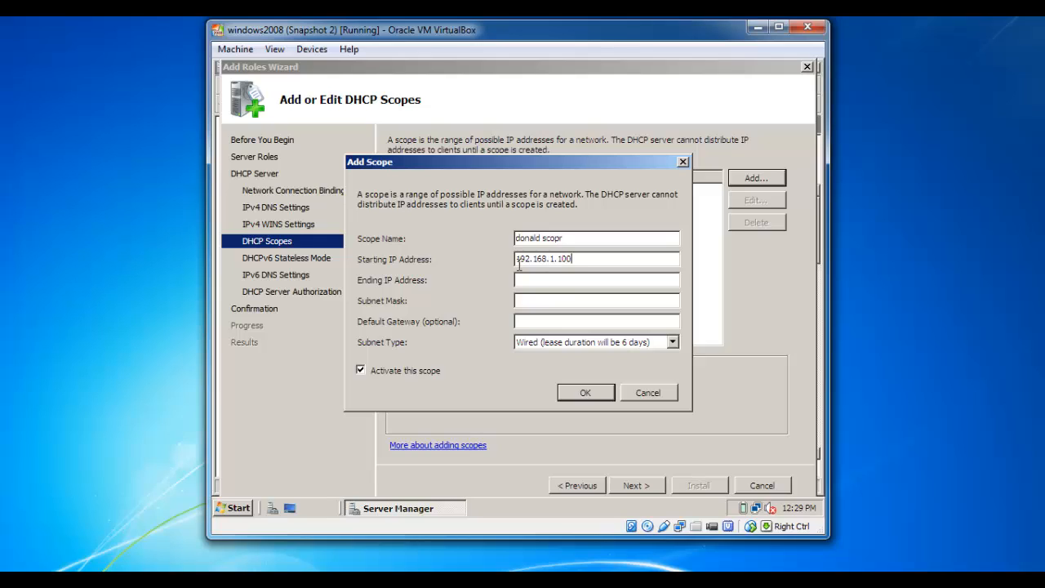
Enter ending IP 102.168.1.153 and subnet mask 255.255.255.0 for the scope
click(547, 281)
text(102)
text(.1)
text(68.1)
text(.)
text(1)
text(2)
text(3)
key(BackSpace)
key(BackSpace)
text(53)
click(560, 300)
text(200)
text(.2)
text(55)
key(BackSpace)
key(BackSpace)
key(BackSpace)
key(BackSpace)
key(BackSpace)
key(BackSpace)
text(55.255.255)
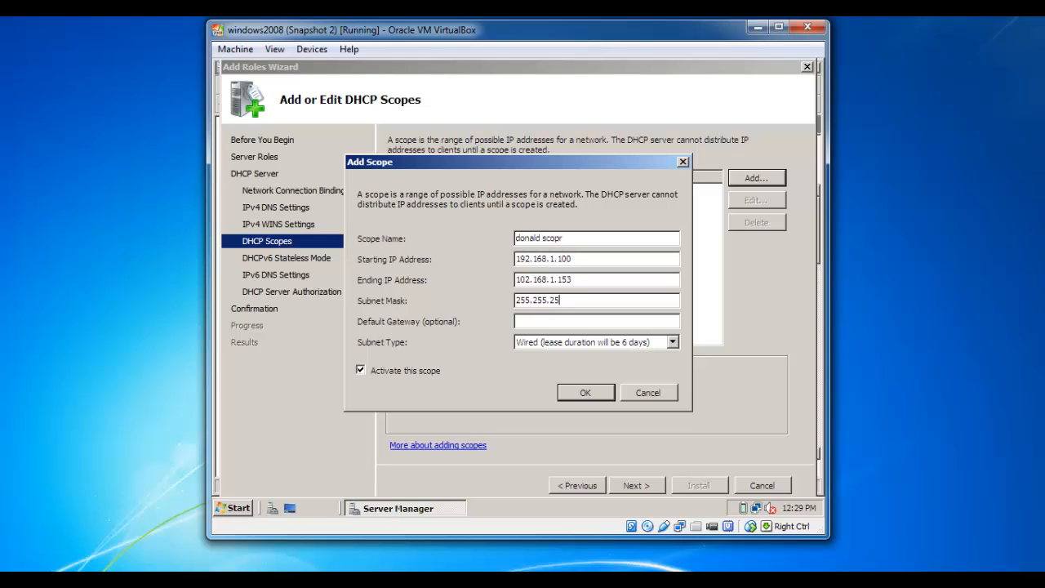
text(.0)
After the validation error, change the ending address's last octet to 253
click(575, 396)
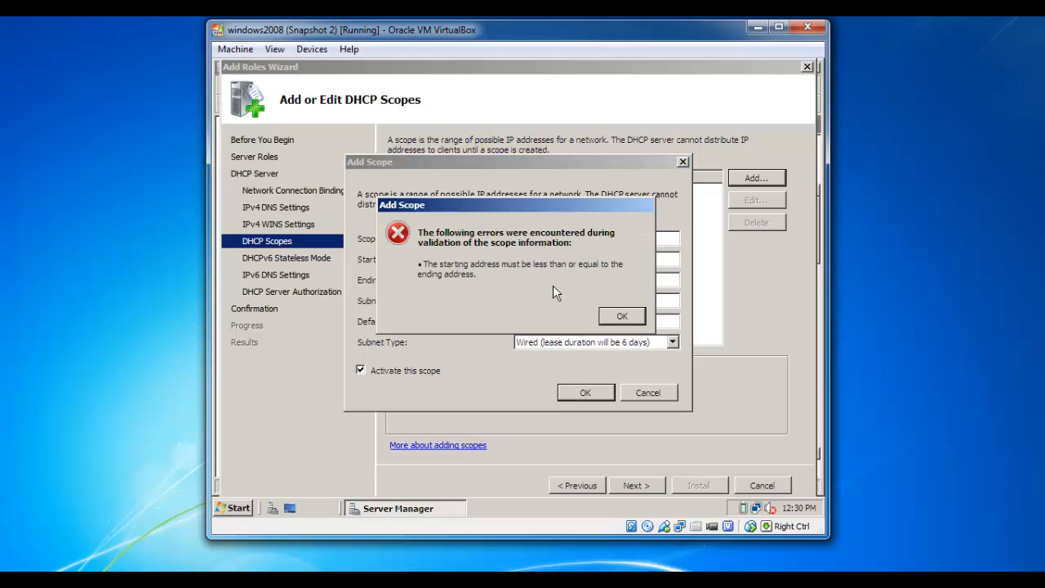
click(612, 317)
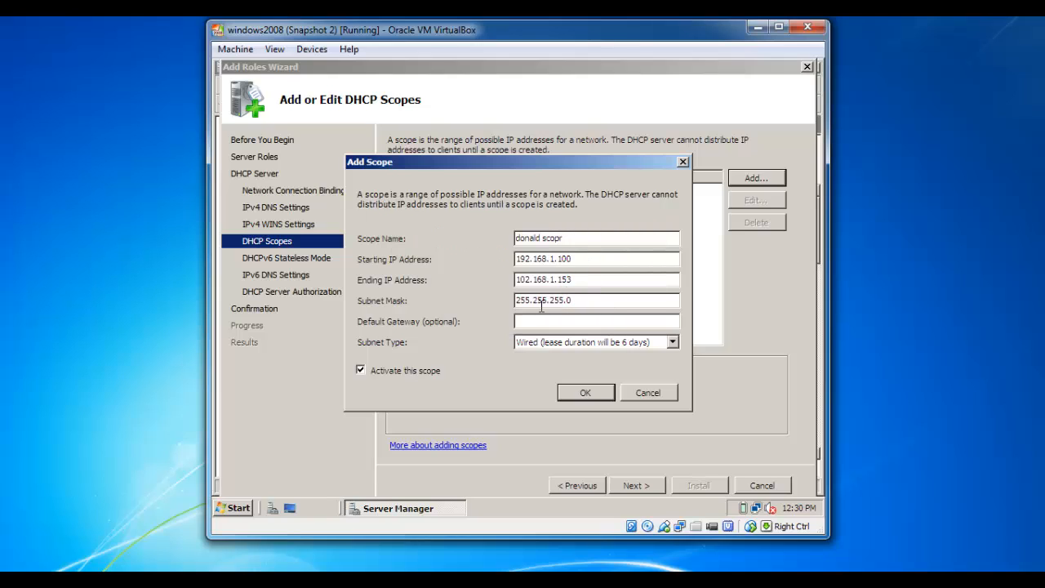
click(576, 281)
key(BackSpace)
key(BackSpace)
key(BackSpace)
text(253)
After the repeated error, correct the ending address's first octet to 192, giving 192.168.1.253
click(585, 392)
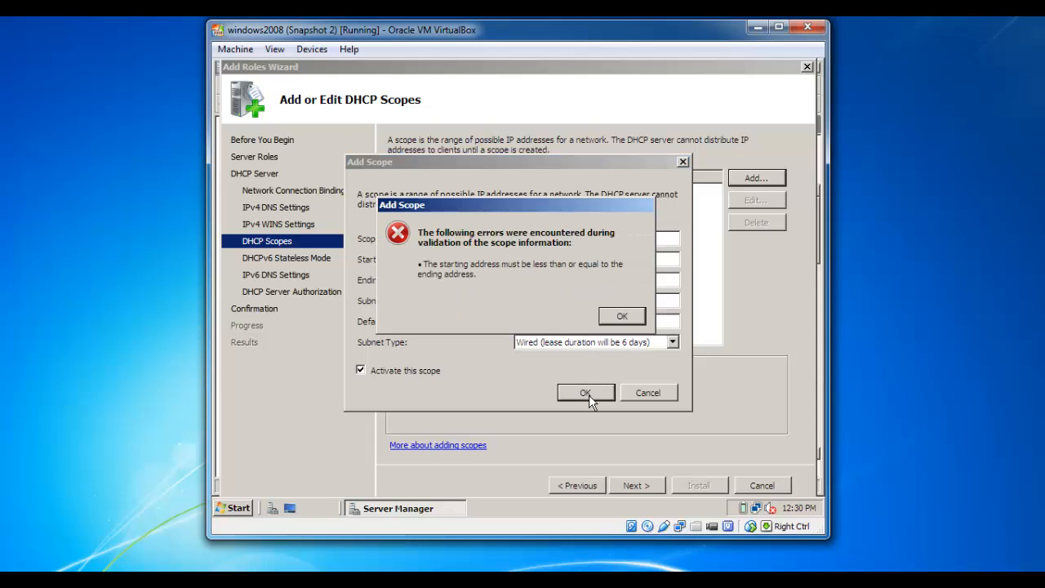
click(622, 317)
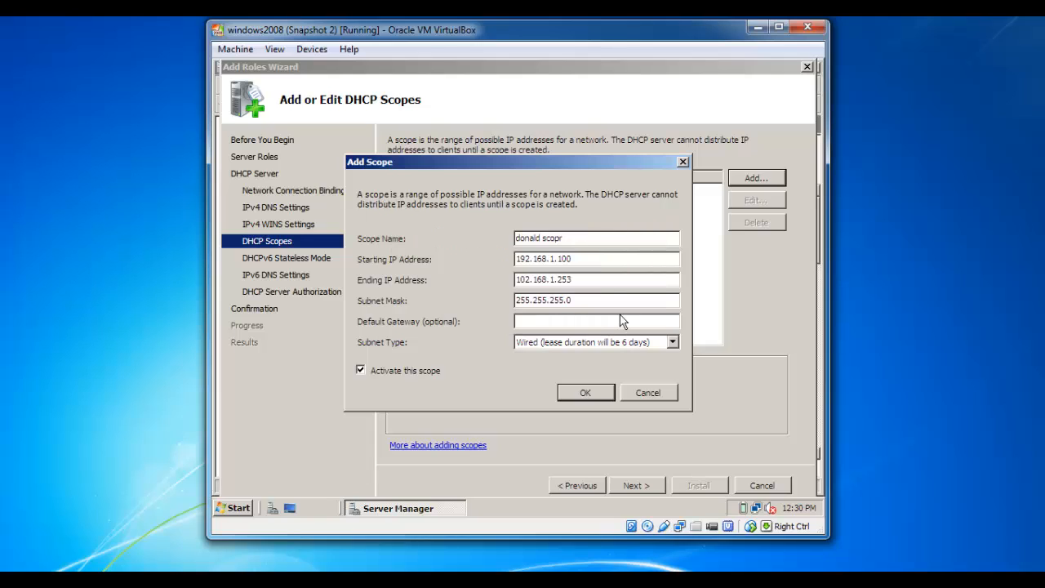
click(529, 282)
key(BackSpace)
key(BackSpace)
key(BackSpace)
text(192)
Save the corrected scope, disable DHCPv6 stateless mode, and continue to server authorization
click(586, 393)
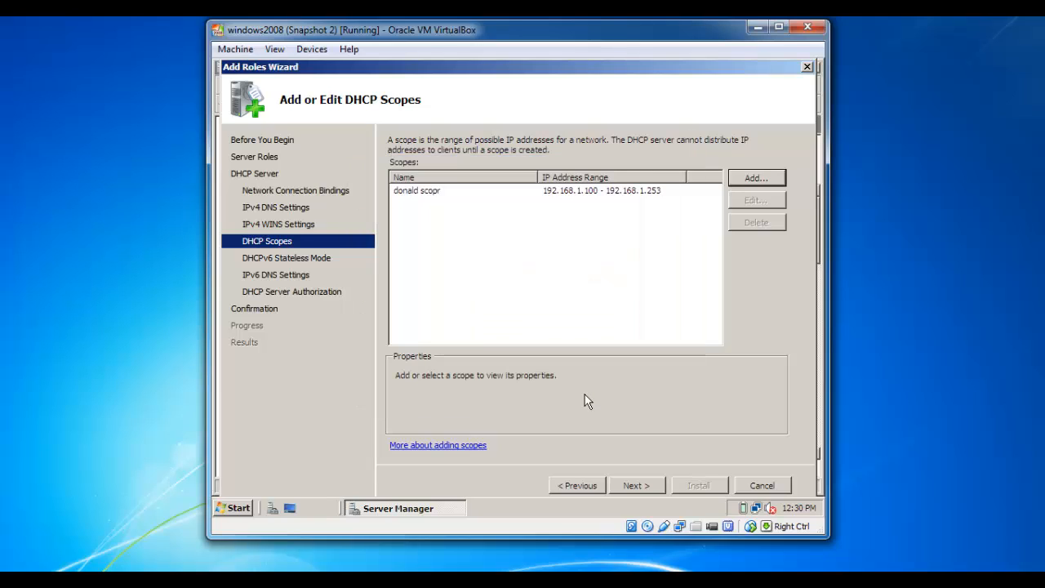
click(432, 193)
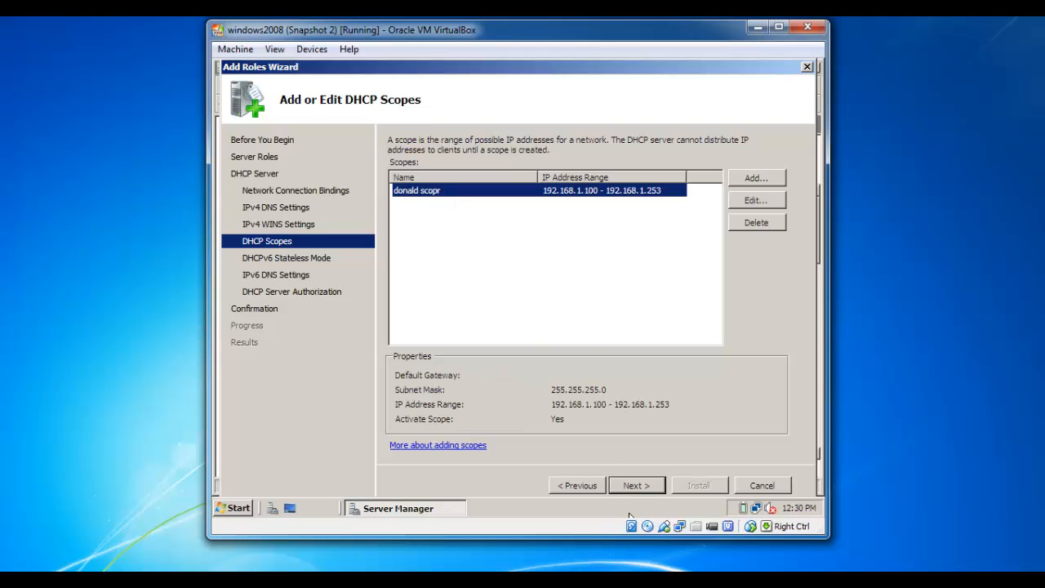
click(637, 486)
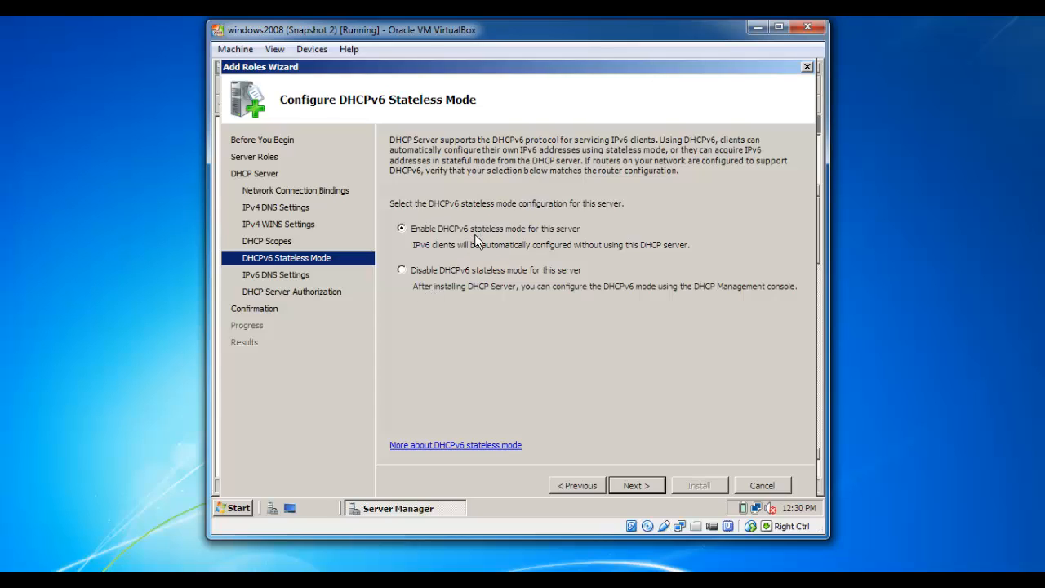
click(435, 272)
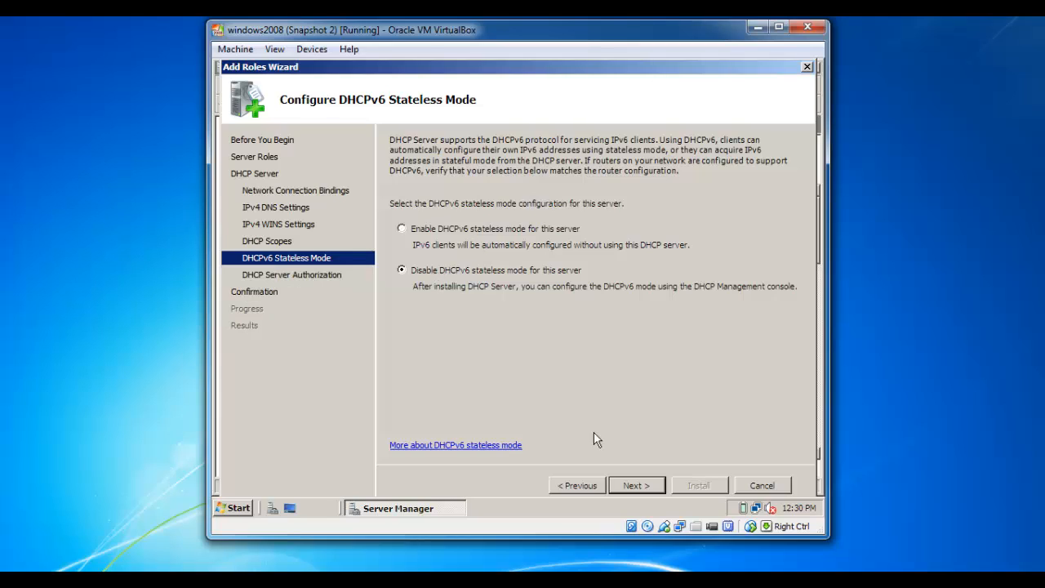
click(630, 485)
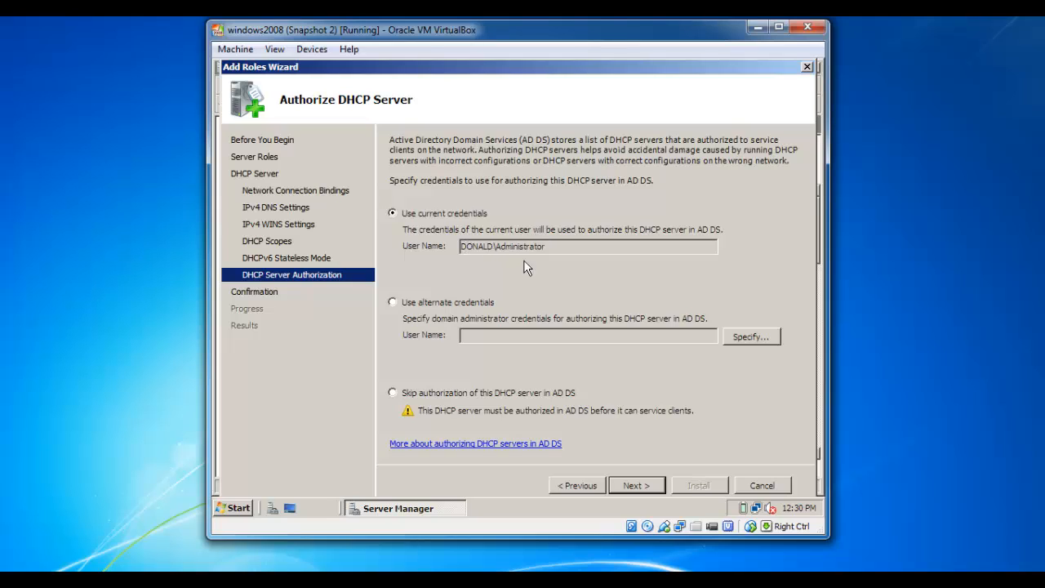
Keep current credentials for authorization and proceed to the Confirm Installation Selections summary
click(634, 486)
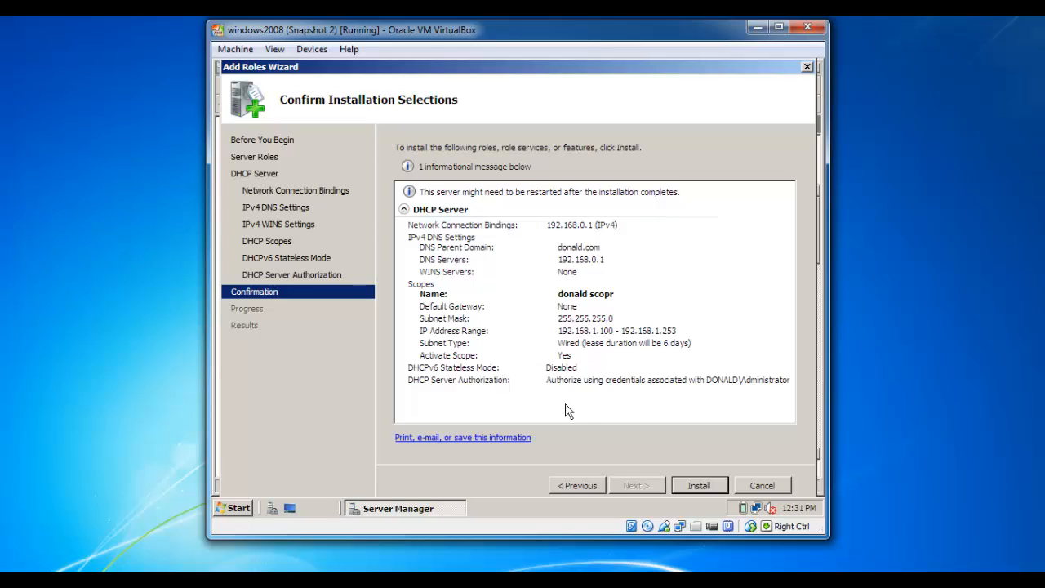
Install the DHCP Server role and wait until it reports Installation succeeded
click(691, 487)
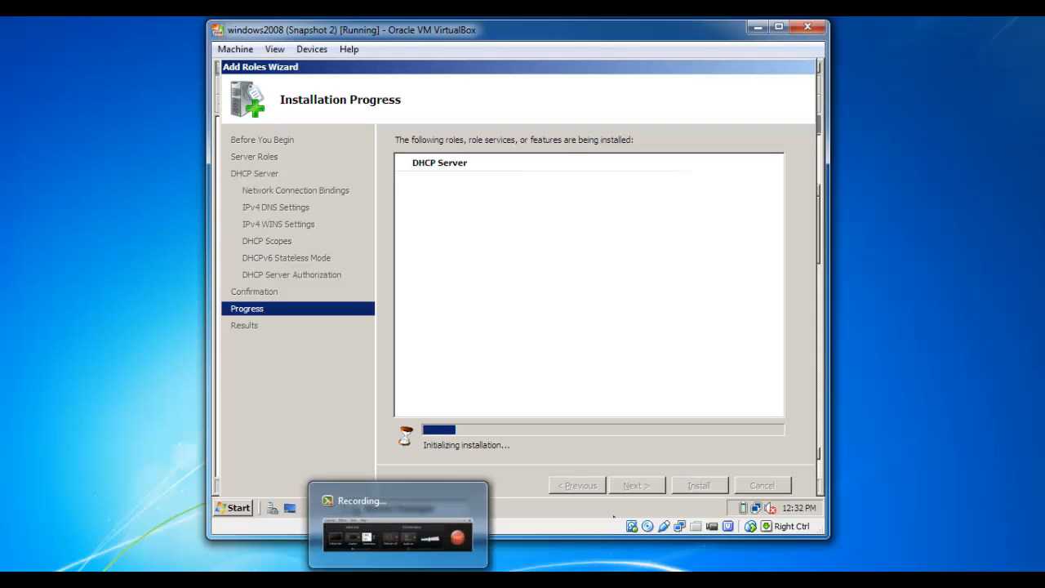
click(398, 569)
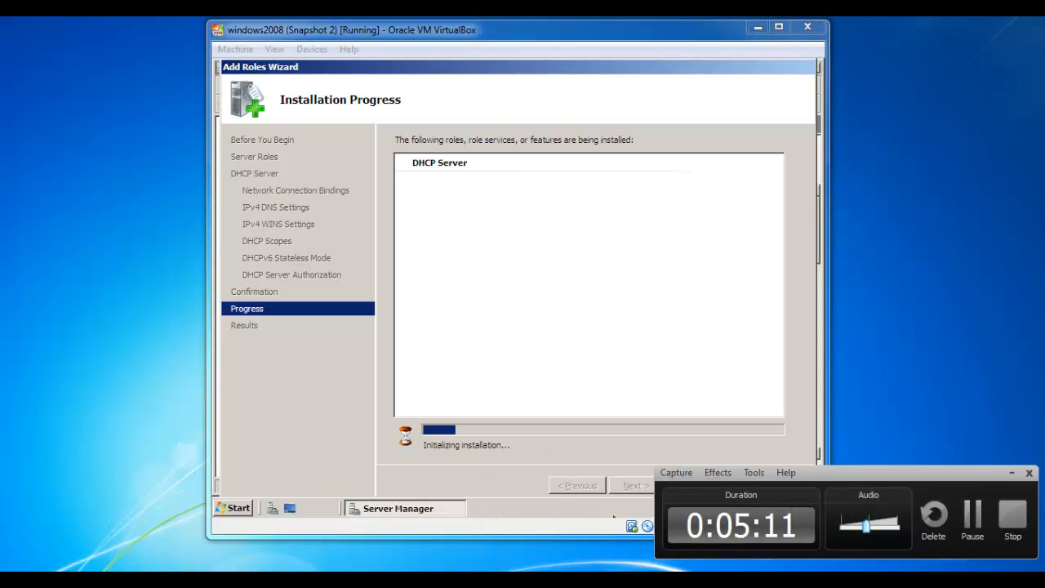
click(972, 514)
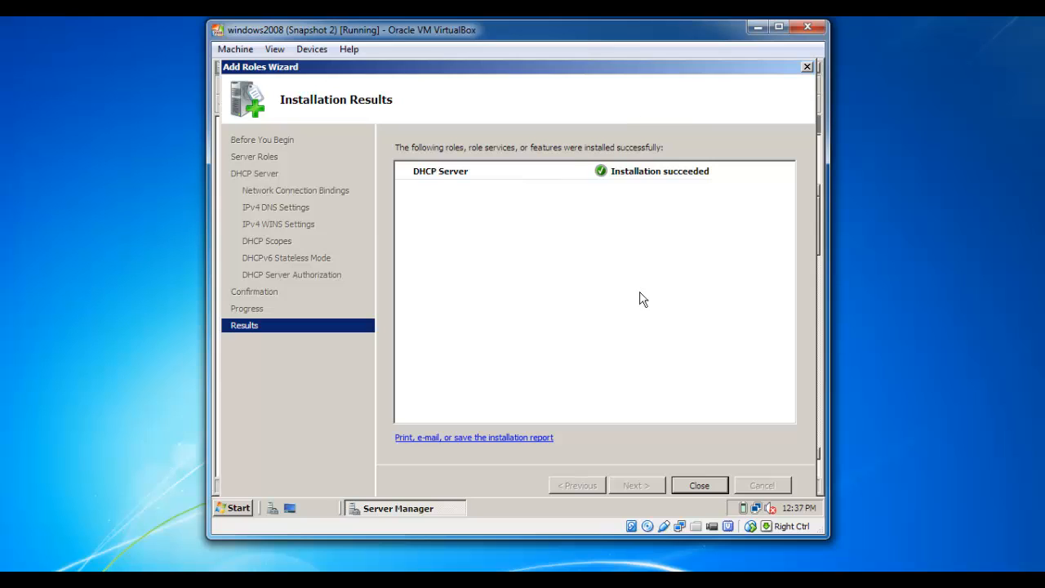
Close the wizard, minimize Server Manager, and launch the DHCP console from the Start menu
click(699, 486)
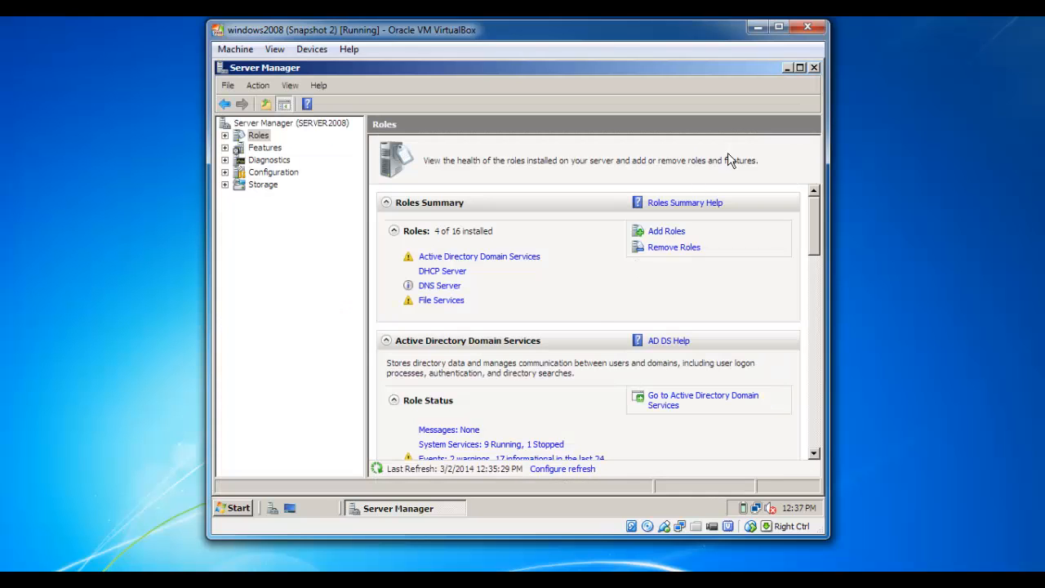
click(787, 69)
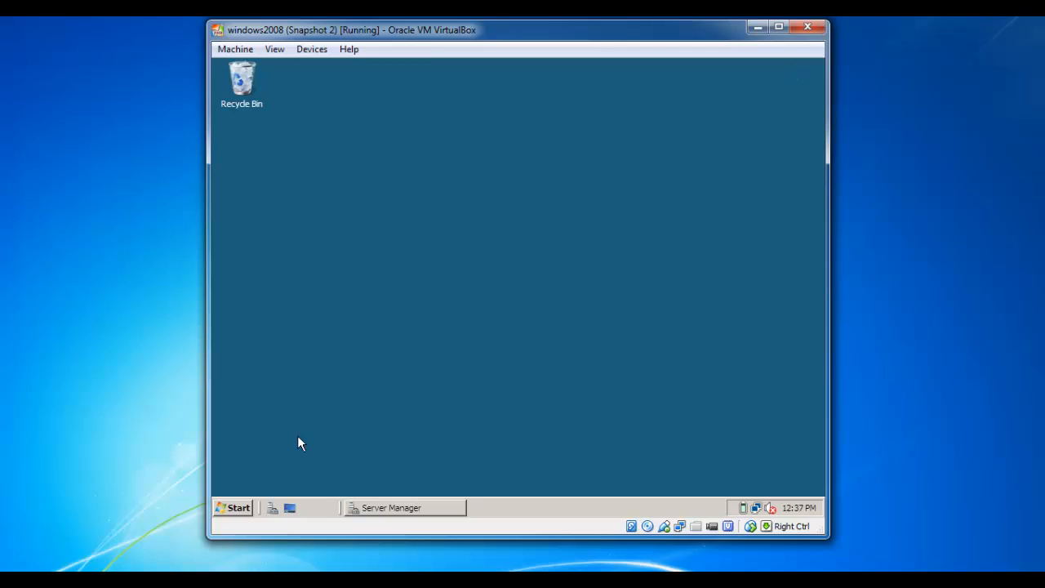
click(239, 507)
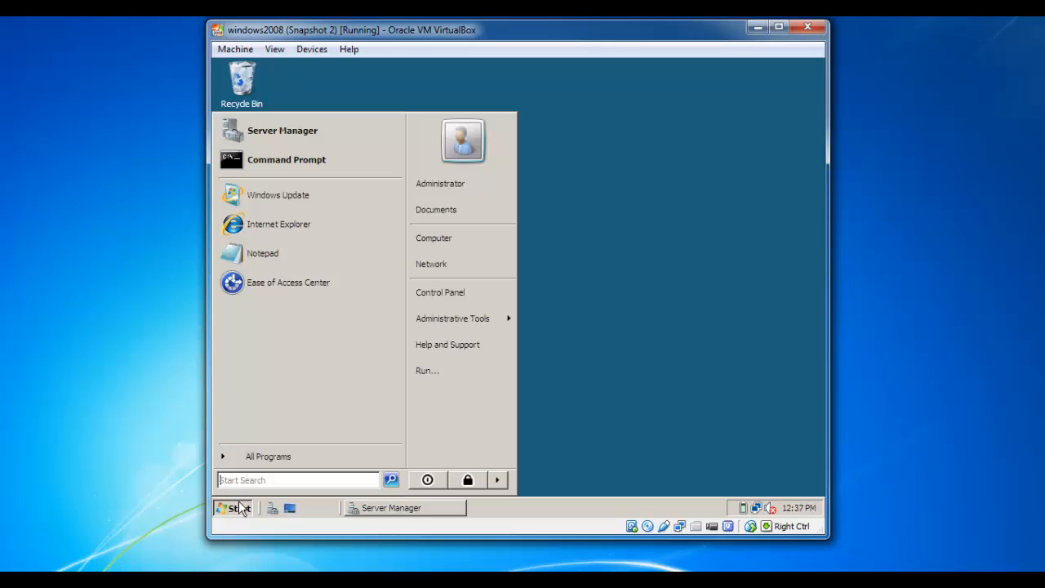
mouse_move(461, 320)
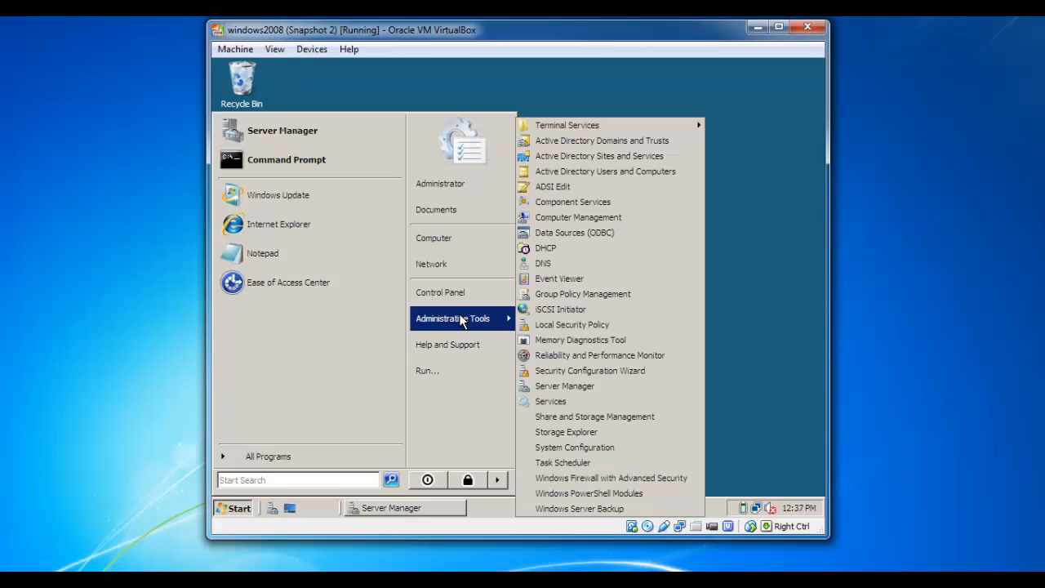
click(566, 251)
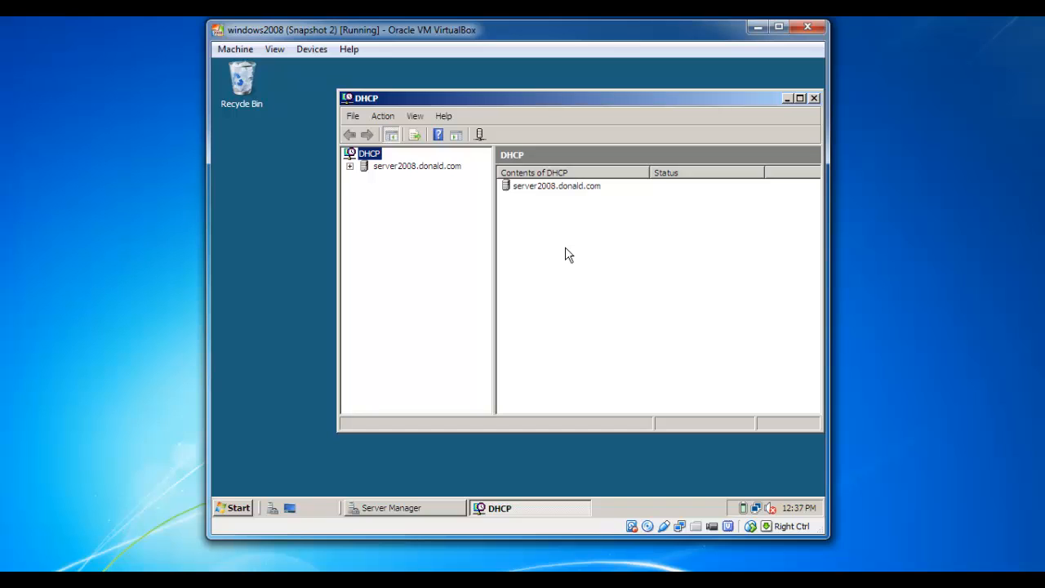
Maximize the DHCP console and expand server2008 > IPv4 > 192.168.1.0 scope to its Address Pool
click(800, 99)
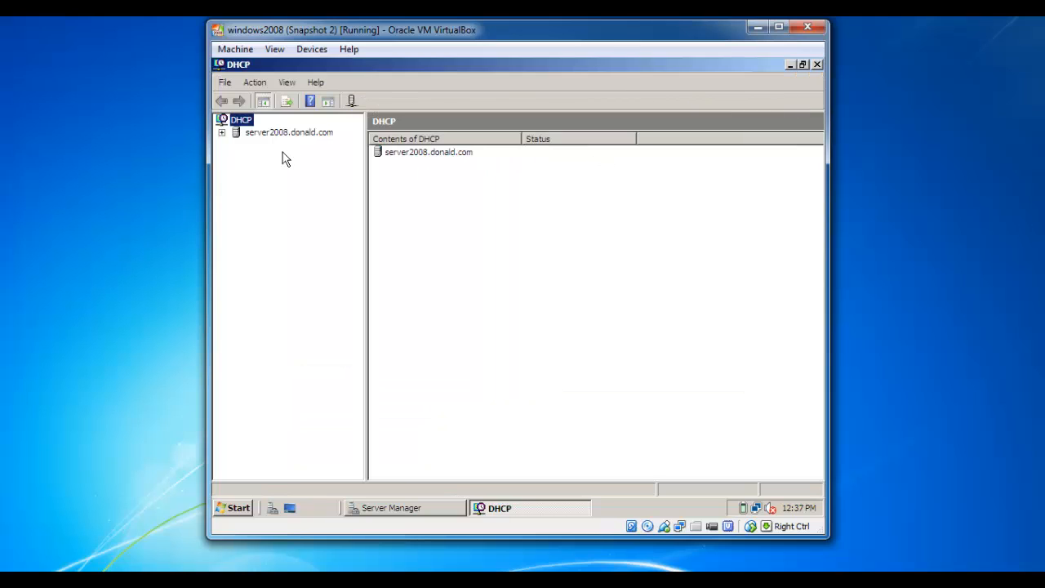
click(221, 133)
click(236, 144)
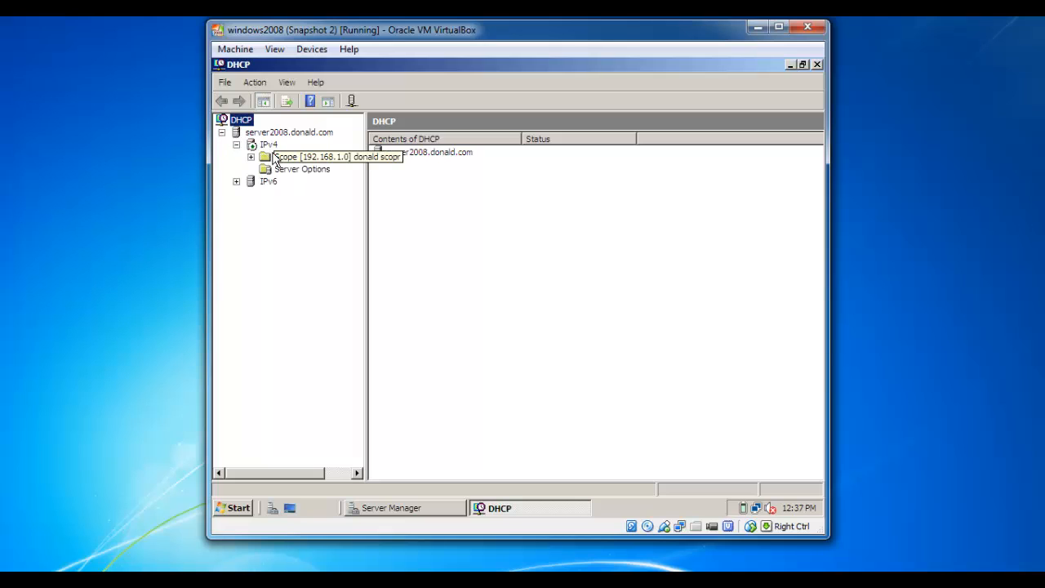
double_click(270, 160)
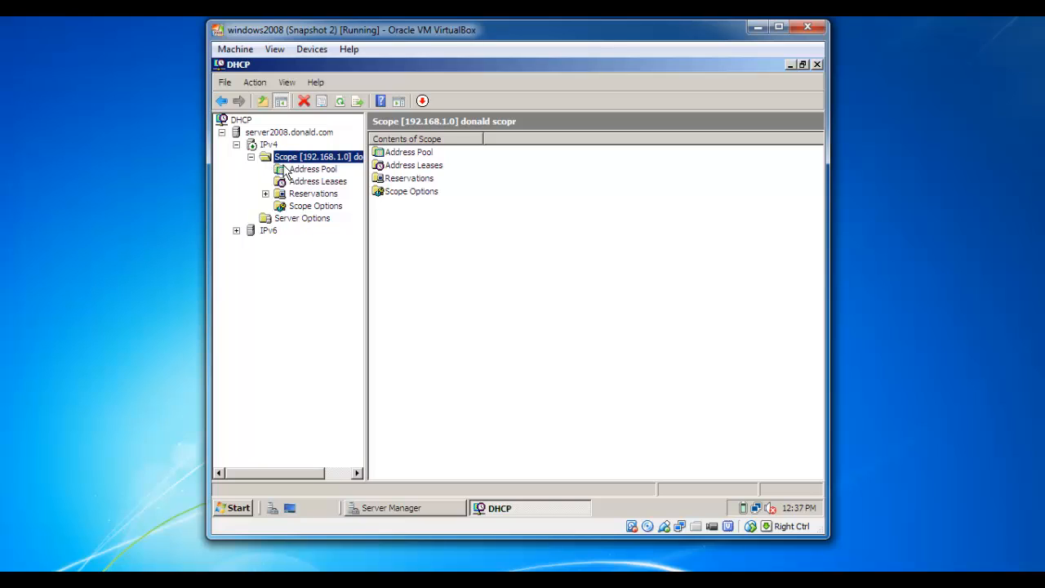
click(288, 169)
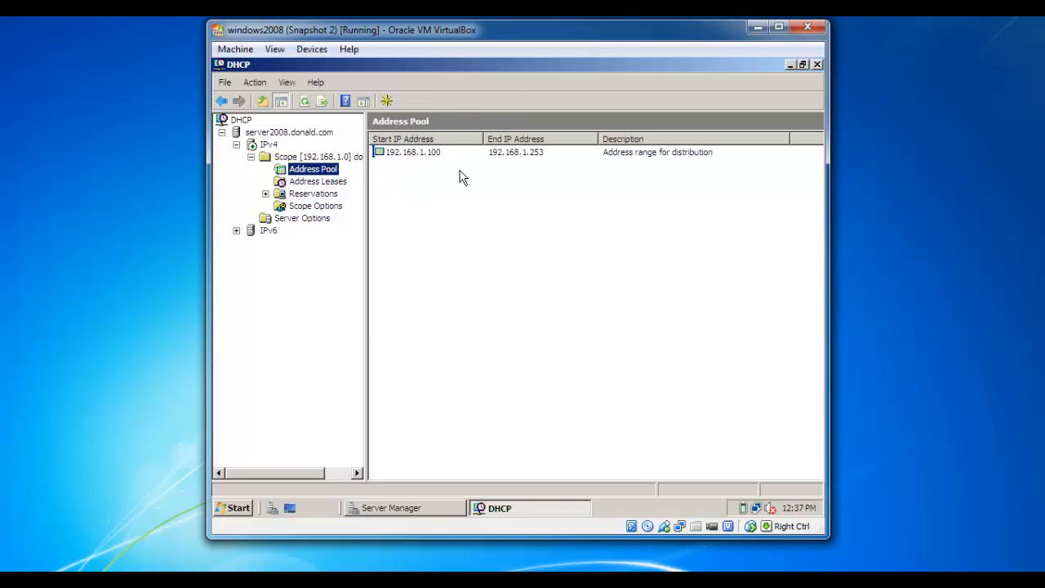
Review the scope's Address Leases, Reservations and Scope Options, ending on the empty leases list
click(339, 182)
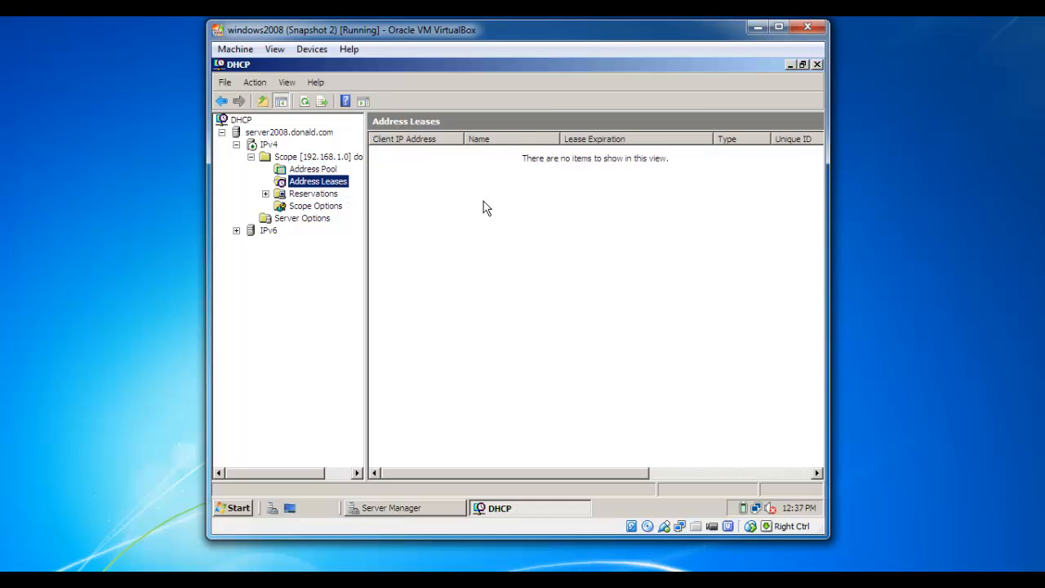
click(325, 196)
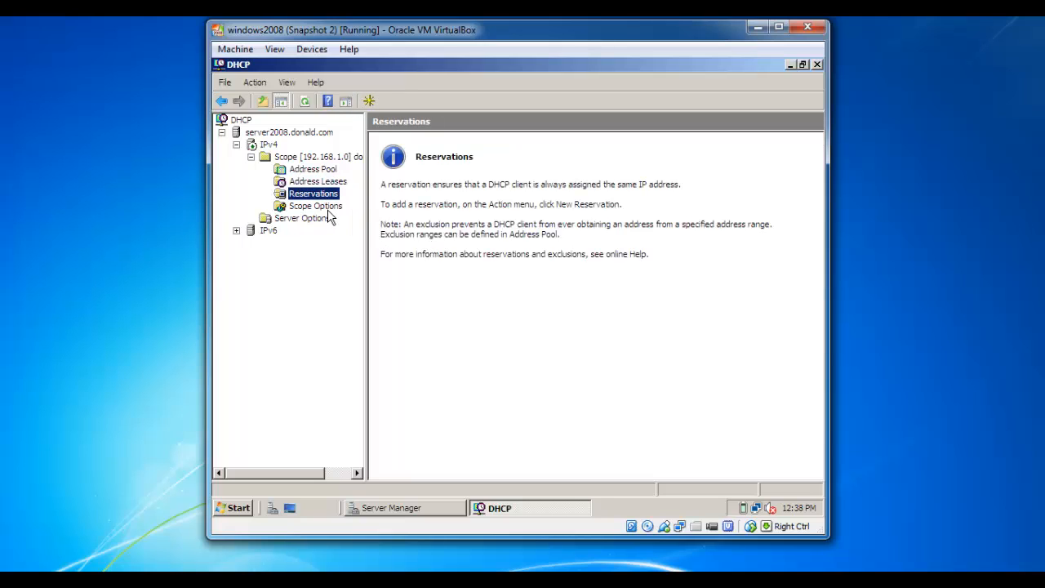
click(329, 209)
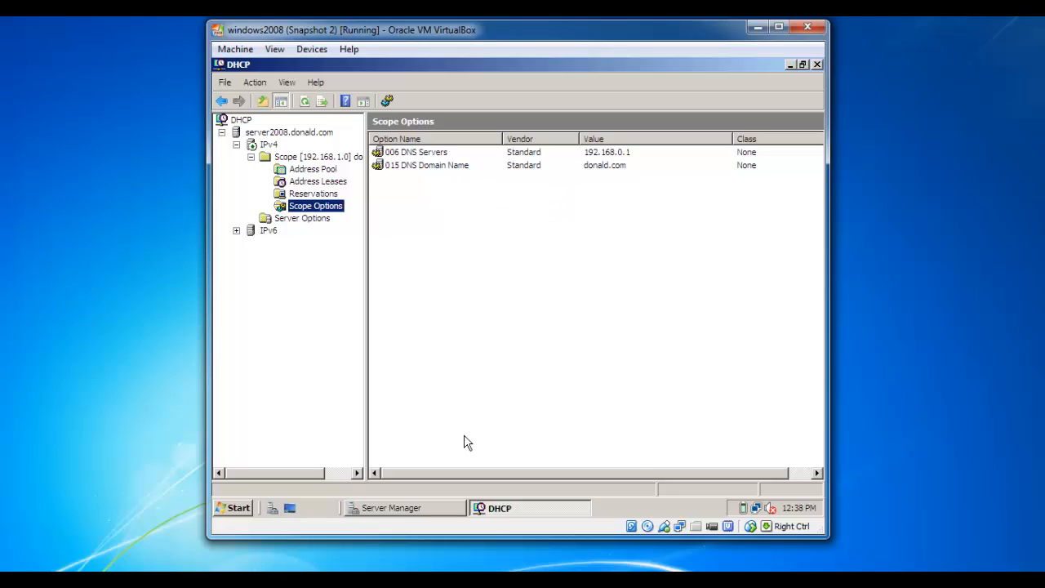
click(311, 170)
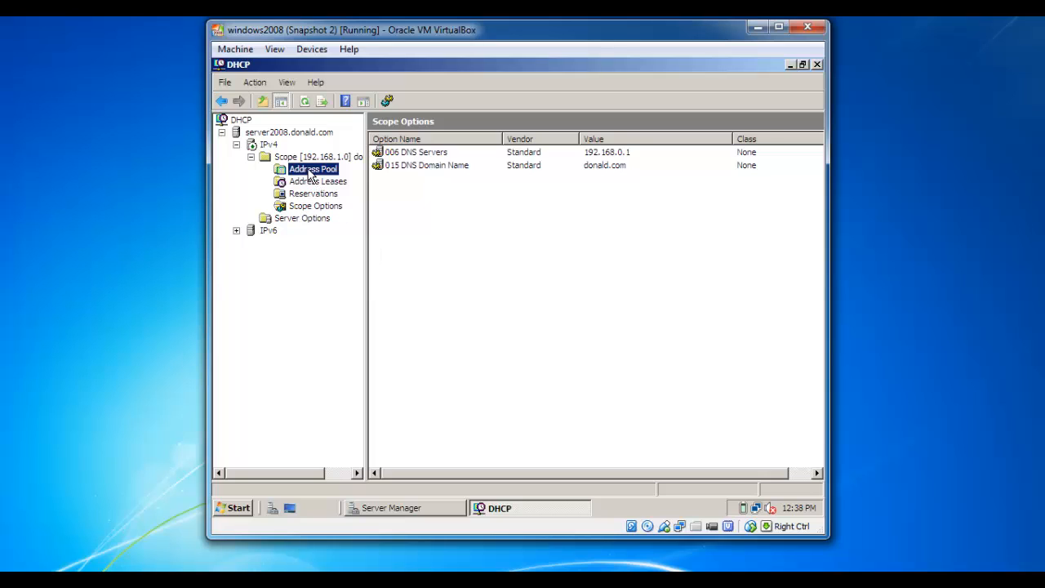
click(417, 265)
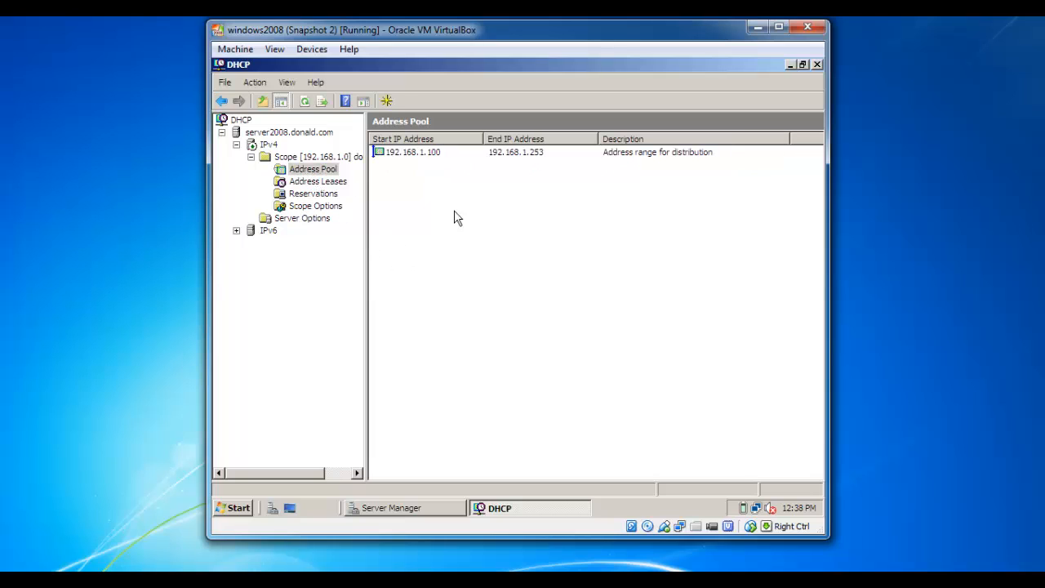
click(331, 182)
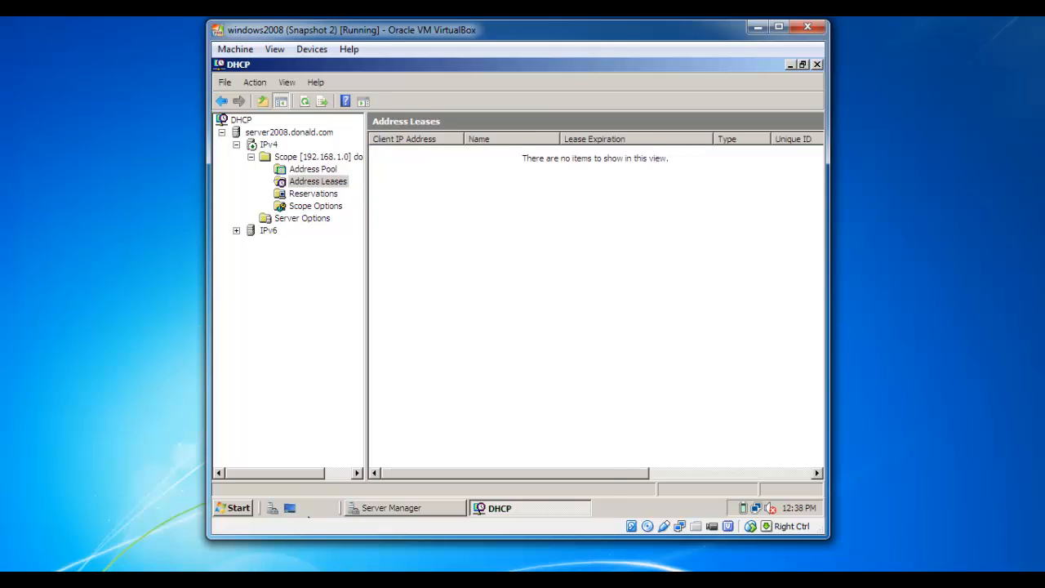
mouse_move(341, 571)
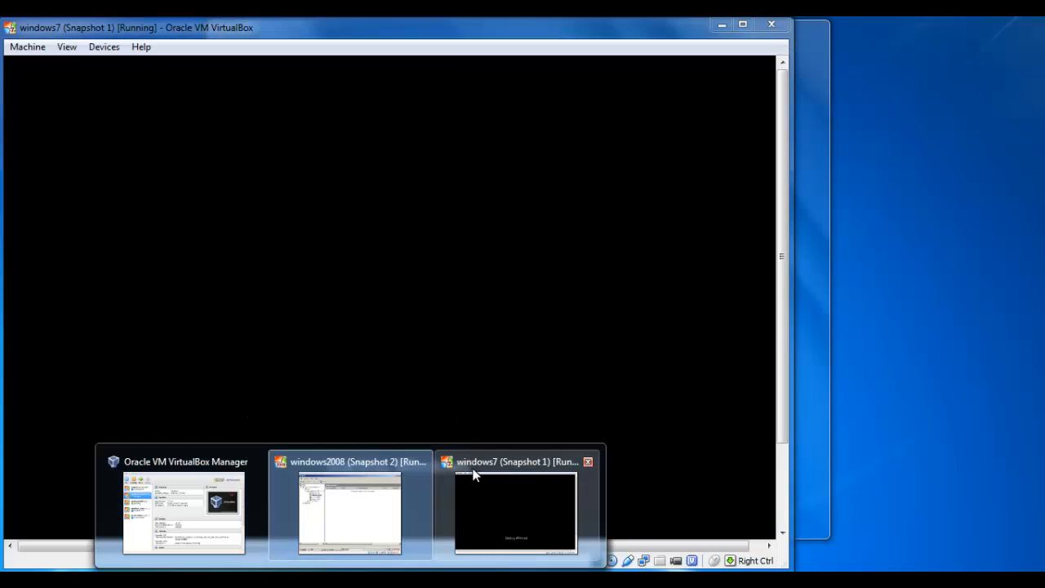
Log on to the Windows 7 VM with the domain administrator account and its password
click(472, 475)
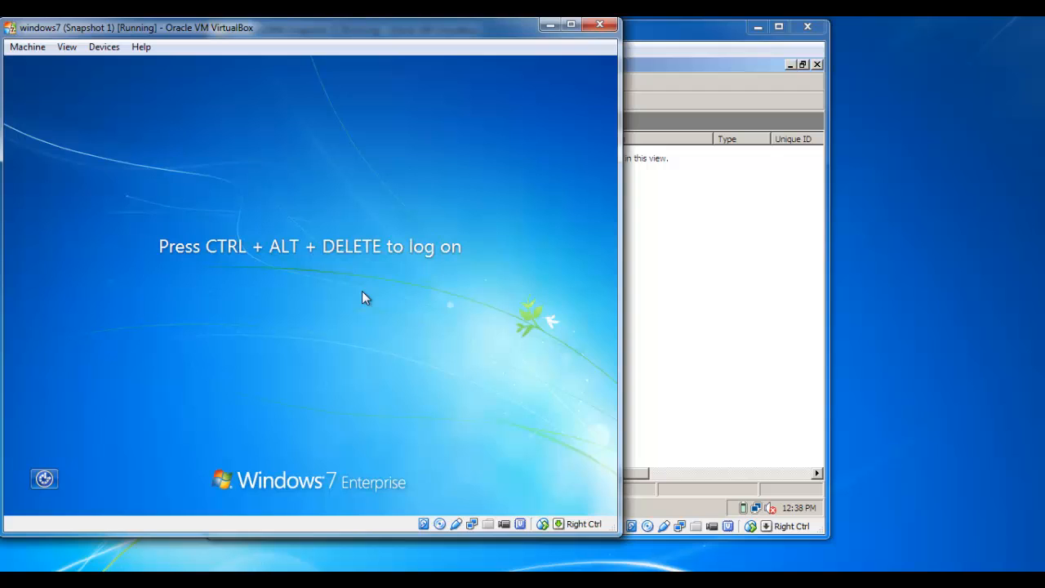
key(ctrl+alt+Delete)
text(admin)
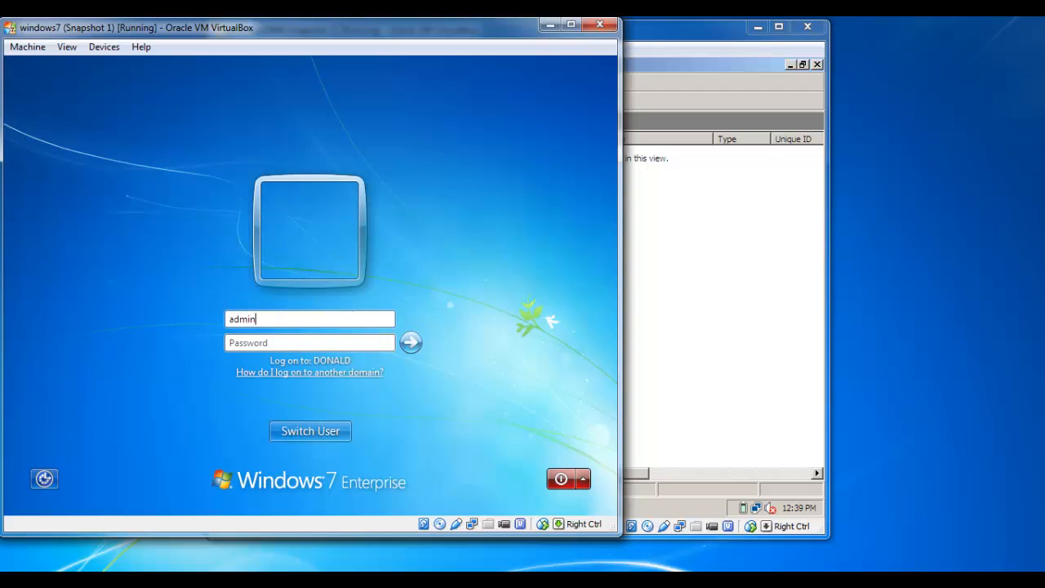
text(istrator)
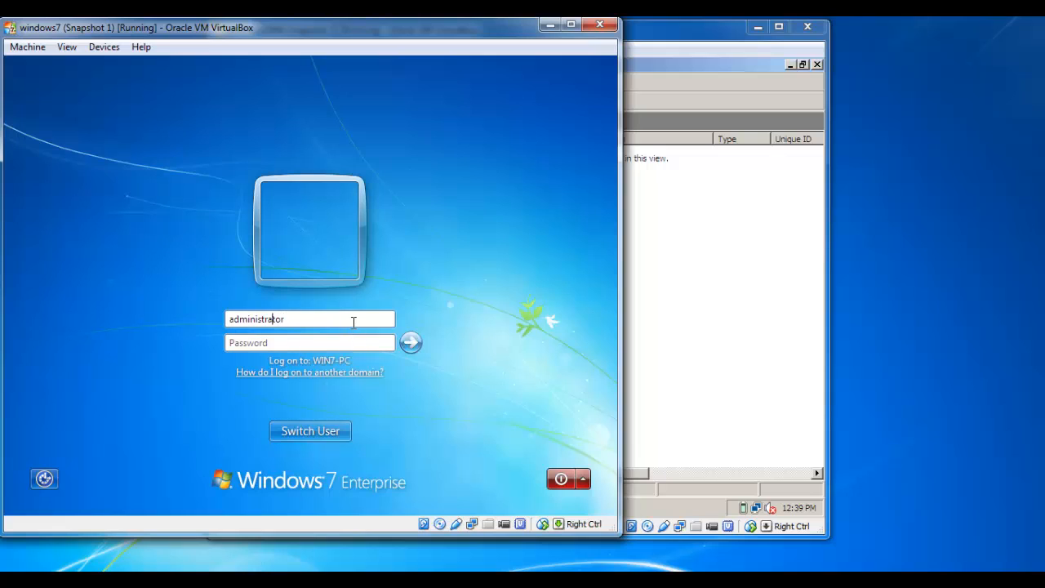
key(Home)
text(\)
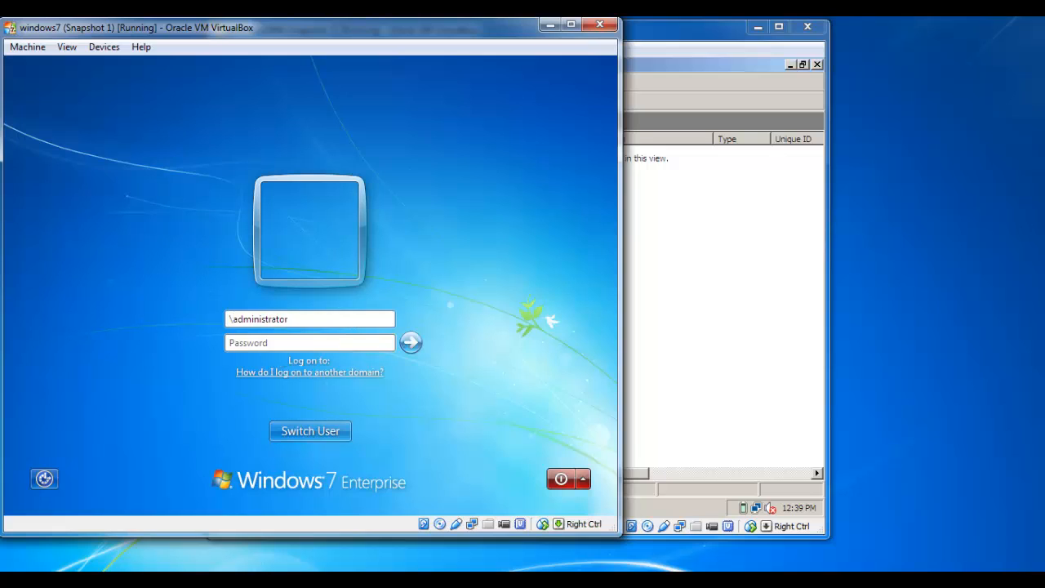
key(Home)
text(donald)
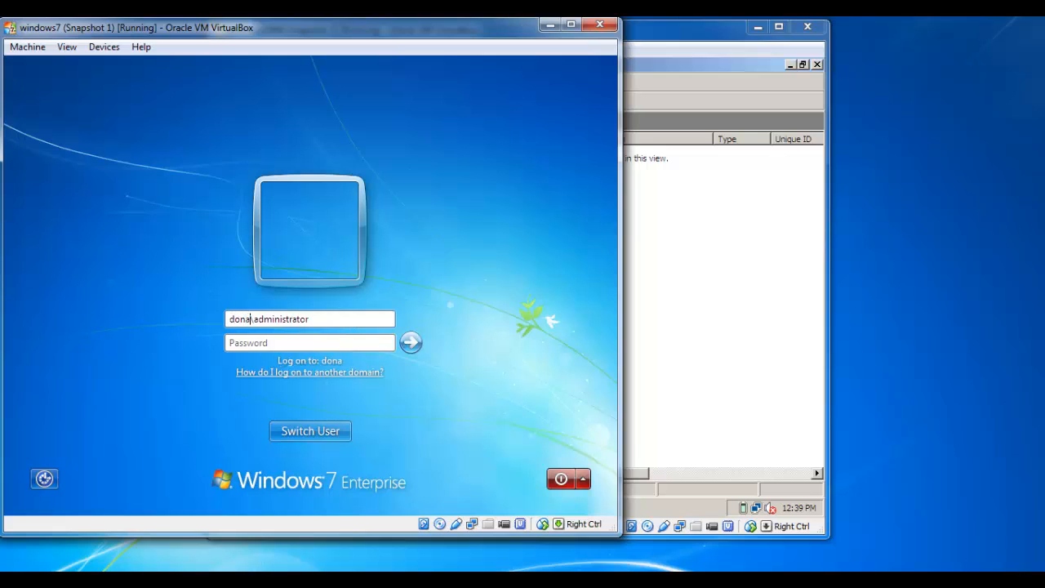
click(337, 343)
text(••••••)
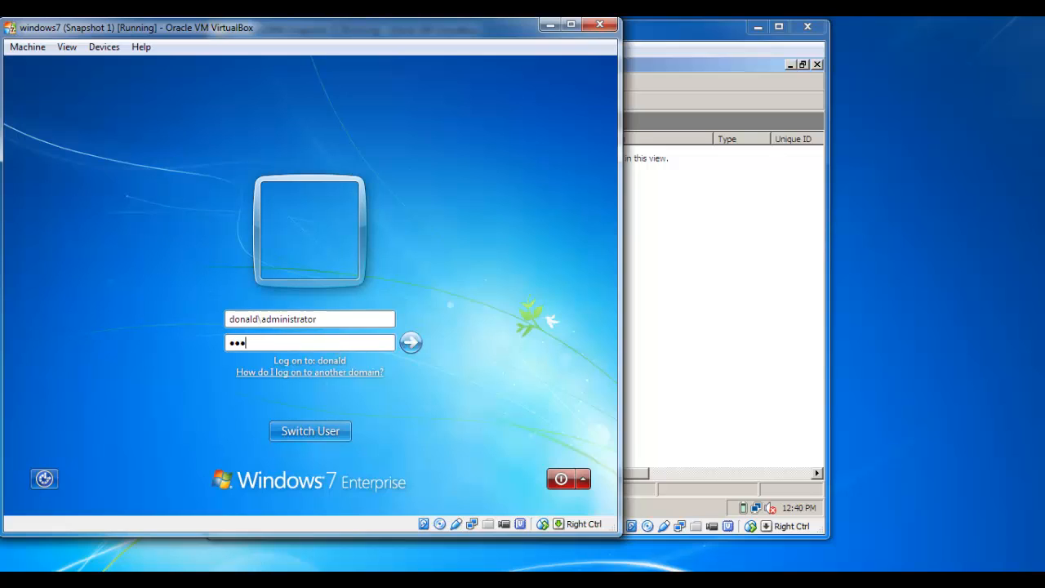
text(•••)
key(Return)
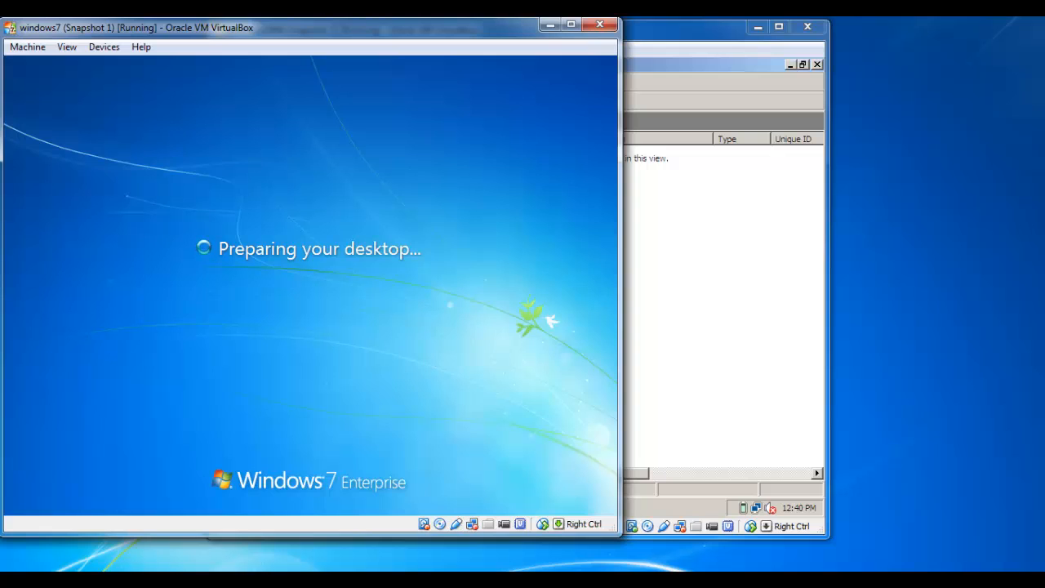
click(663, 29)
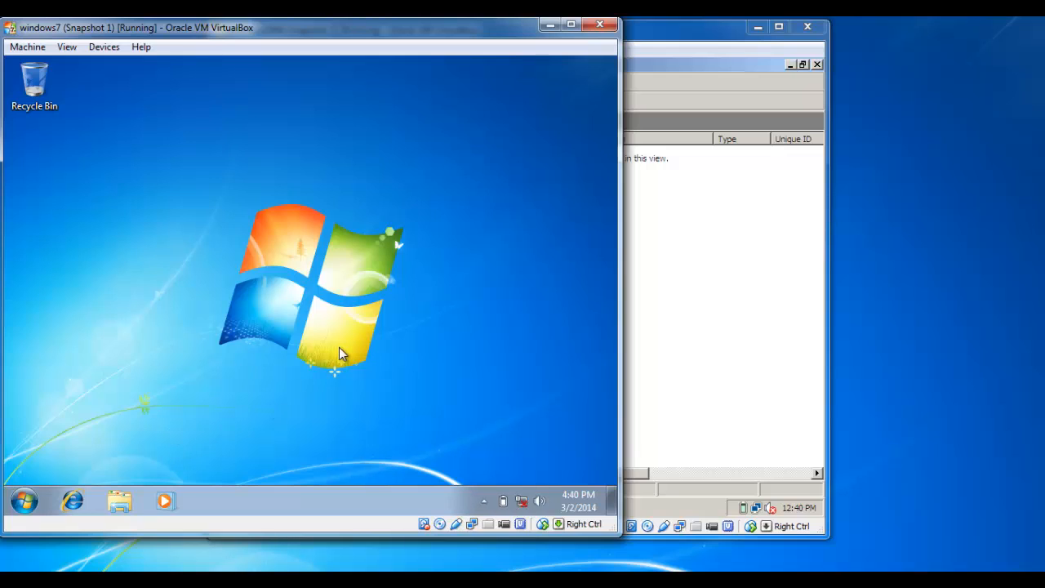
Open the Local Area Connection properties from the Network and Sharing Center
right_click(520, 500)
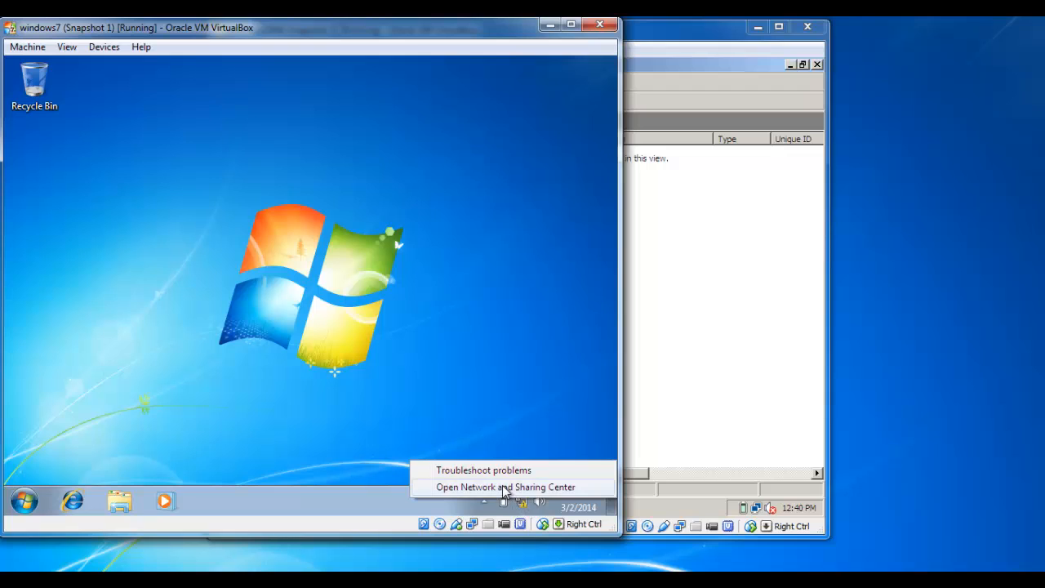
click(505, 487)
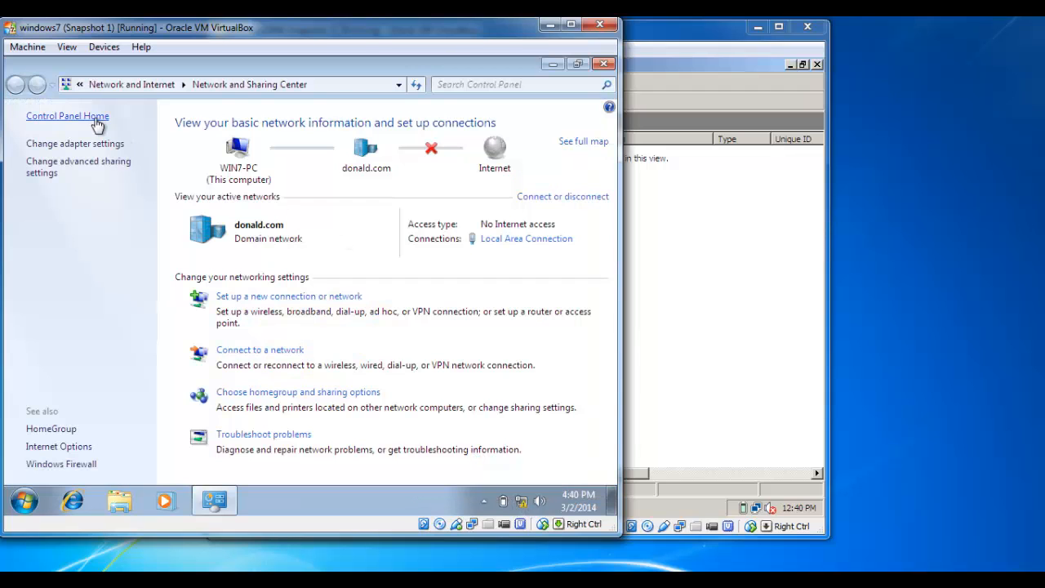
click(67, 145)
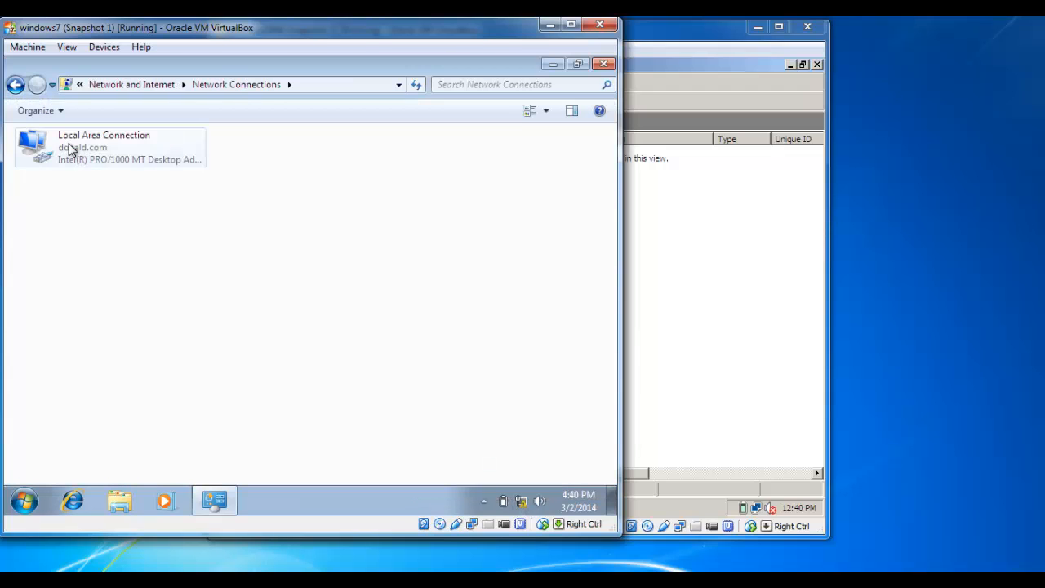
click(99, 148)
right_click(99, 148)
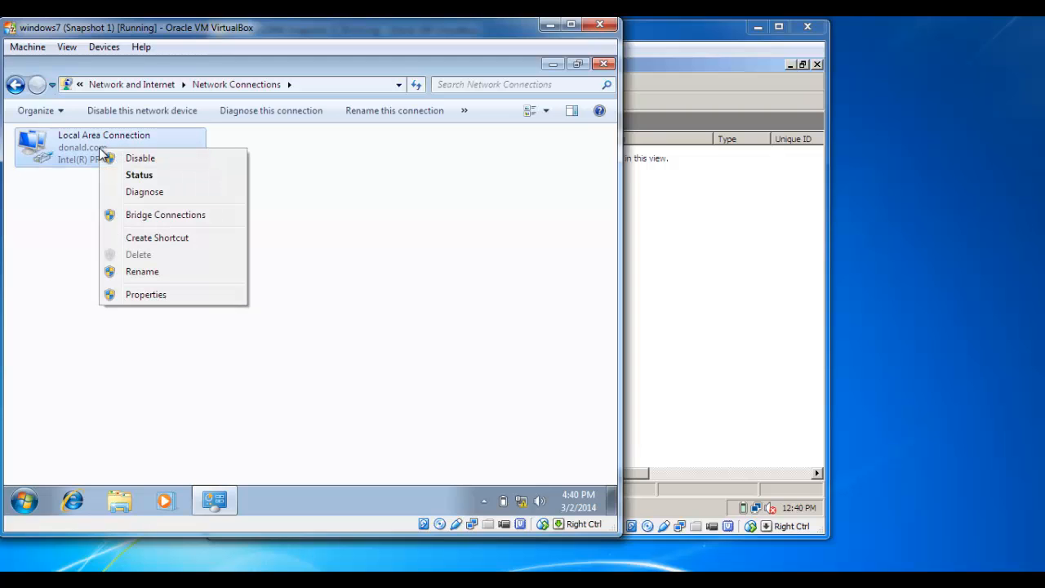
click(146, 295)
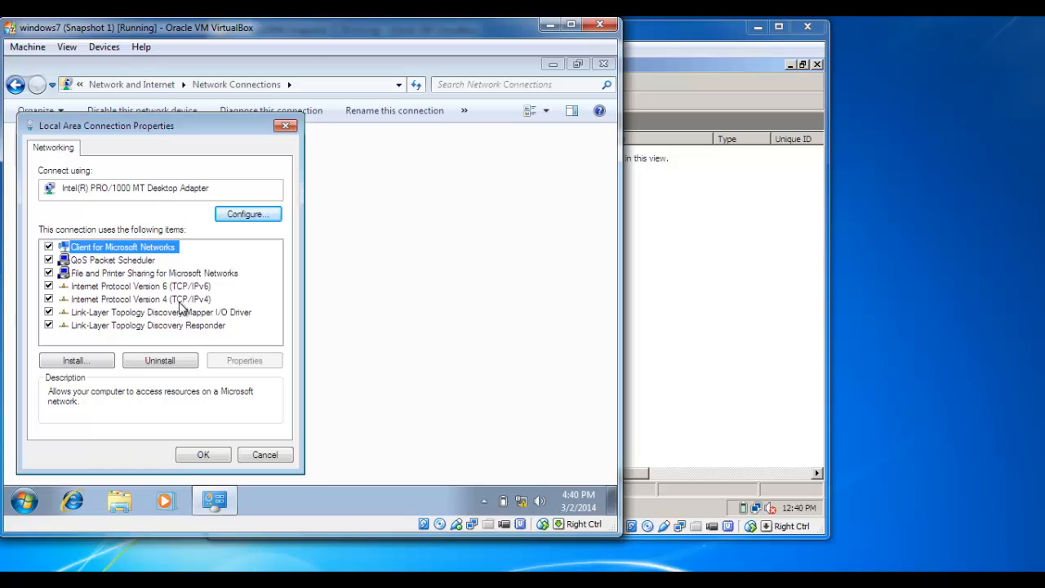
Switch the client's IPv4 settings to obtain an IP address automatically from DHCP
click(182, 300)
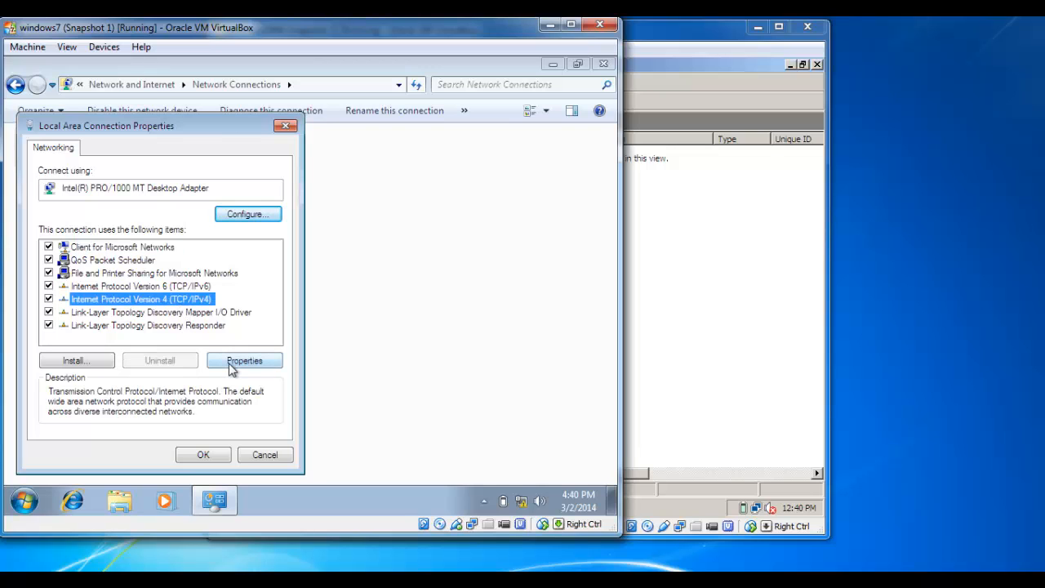
click(233, 361)
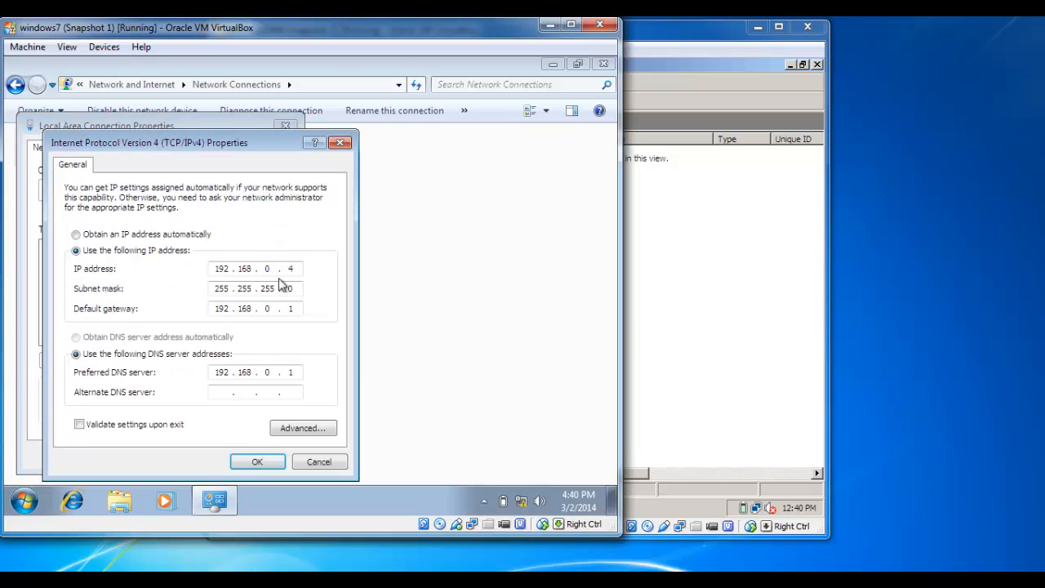
click(282, 269)
text(4)
click(147, 235)
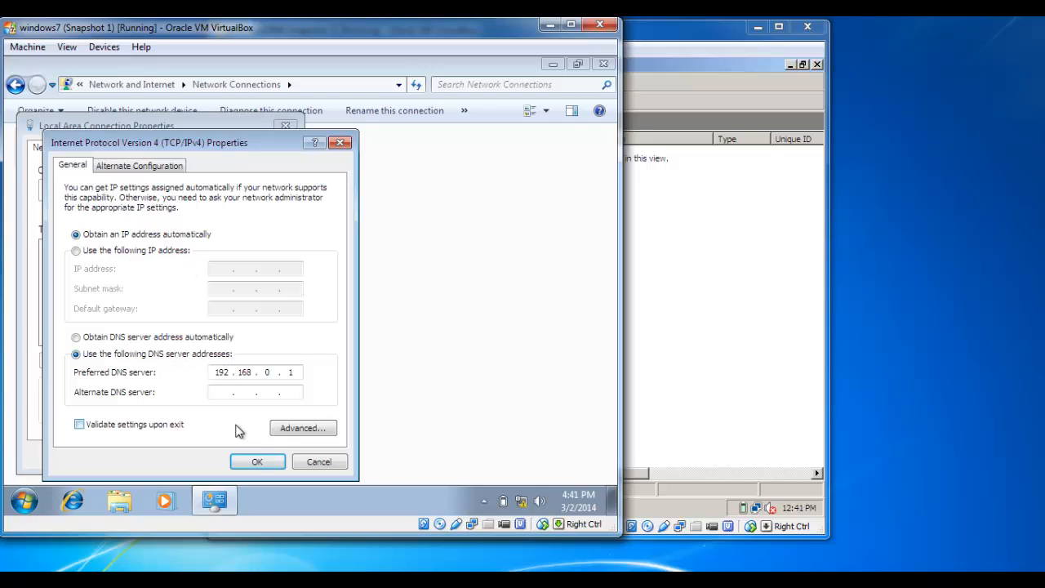
click(255, 463)
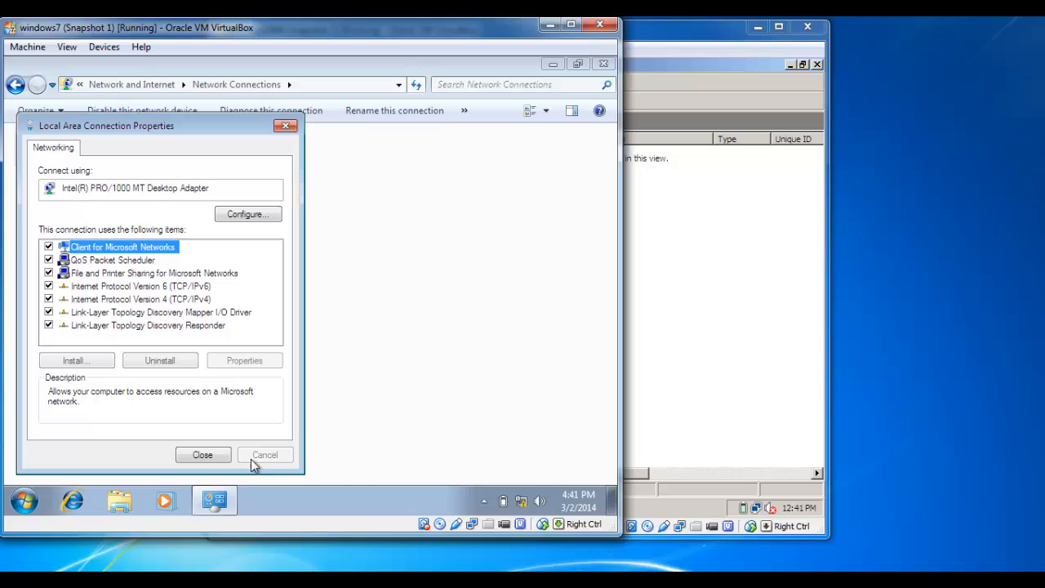
Close the connection properties and bring the server's DHCP console forward
click(204, 455)
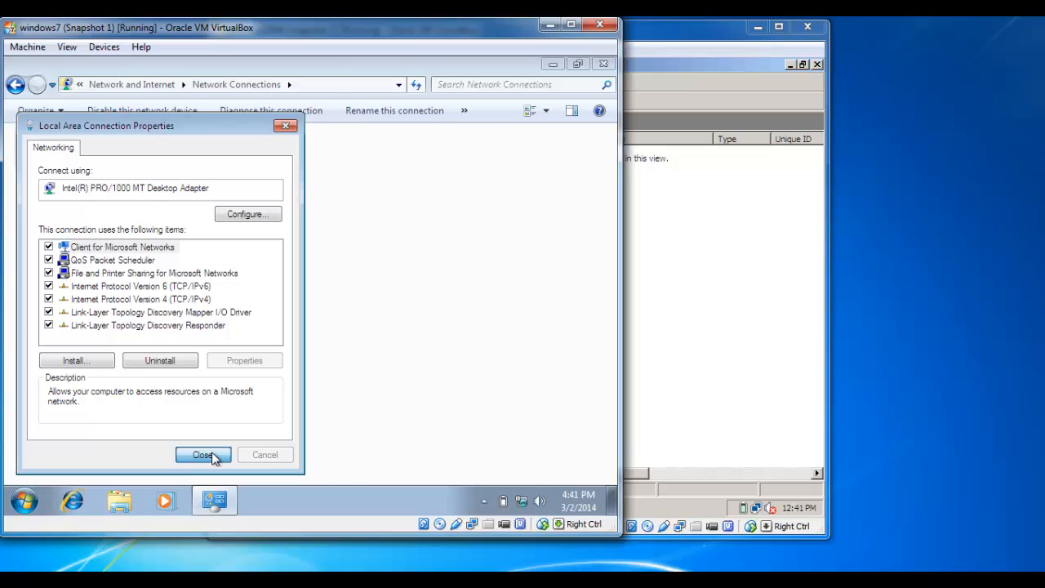
click(204, 454)
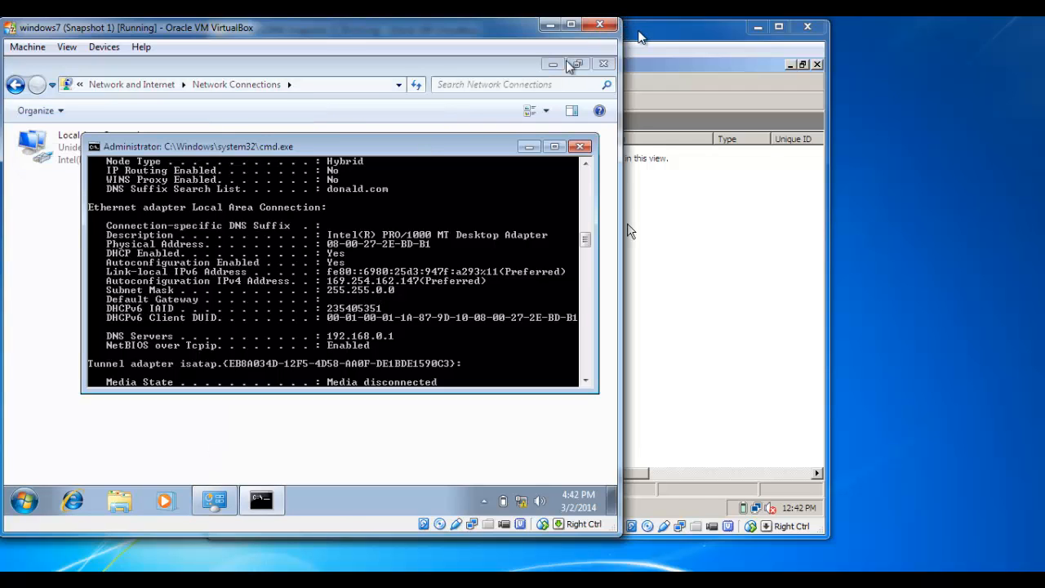
click(640, 36)
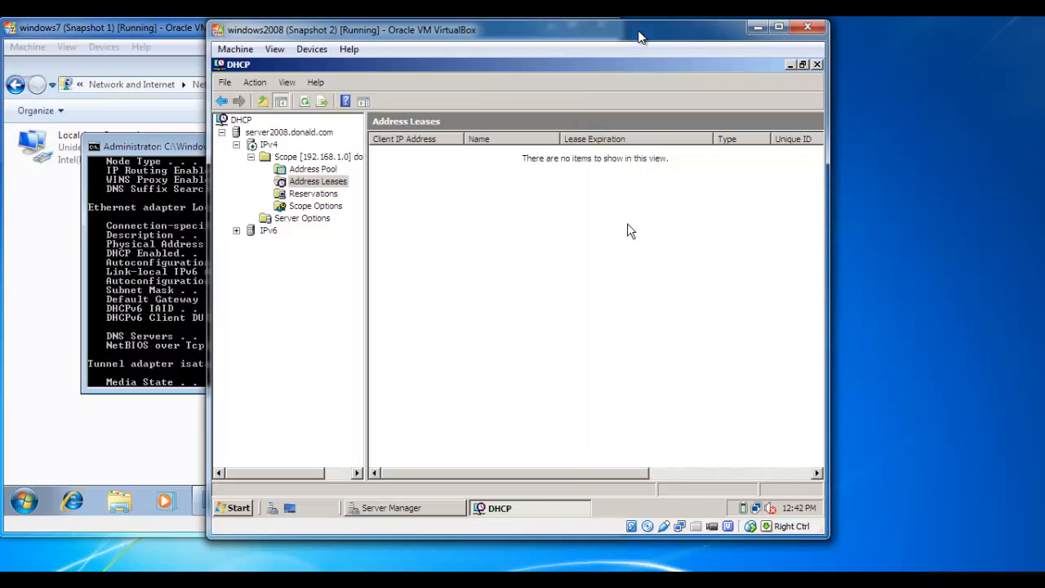
Delete the active 192.168.1.0 scope from IPv4 and confirm the deletion
click(338, 158)
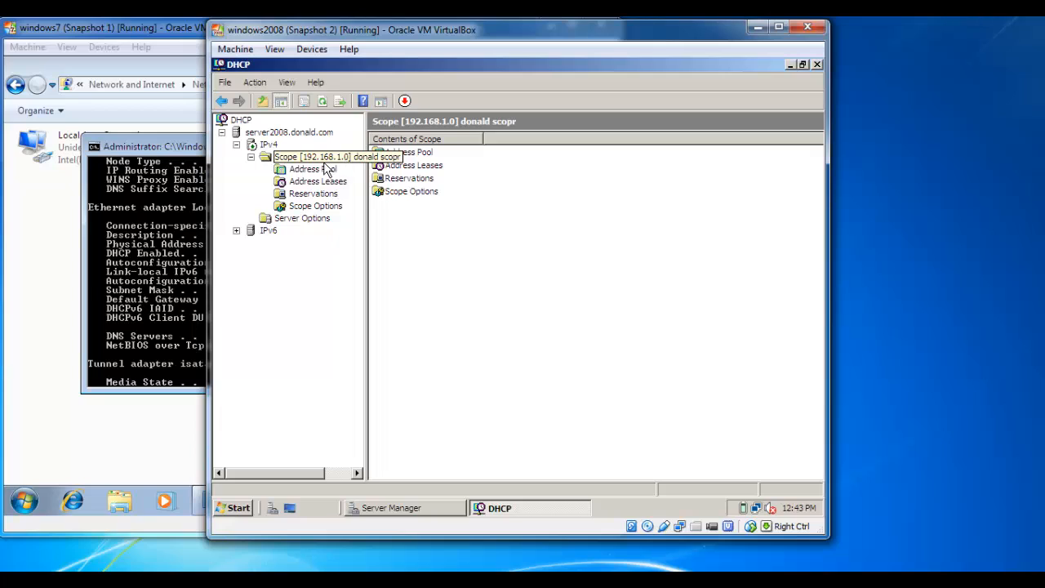
click(270, 145)
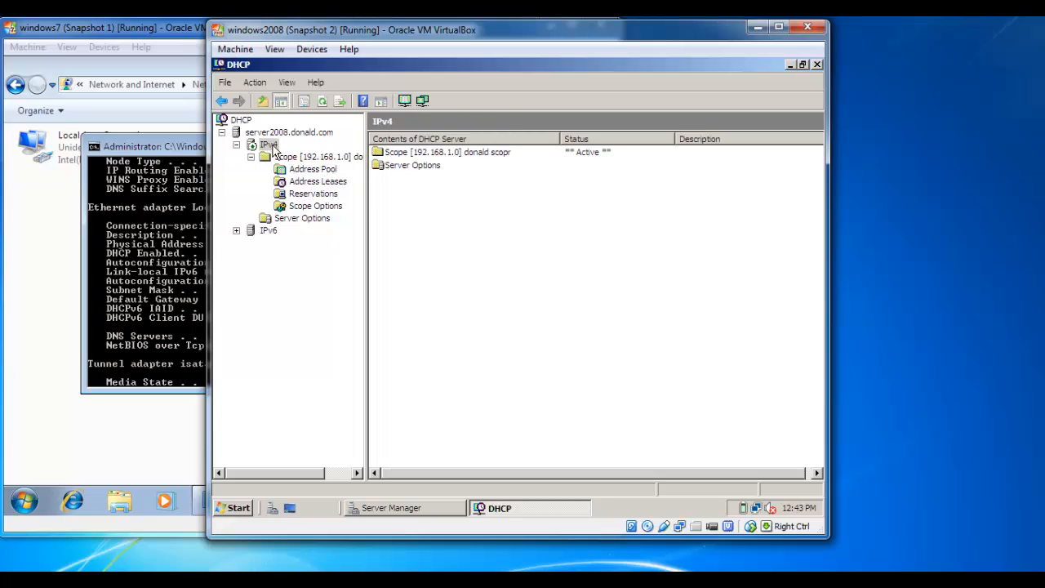
click(277, 157)
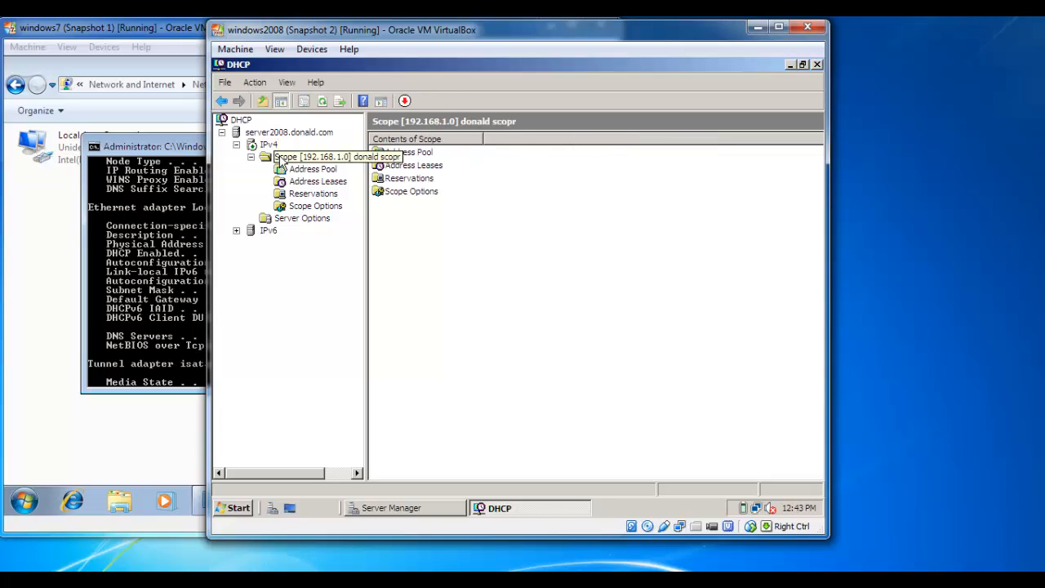
right_click(278, 159)
mouse_move(295, 223)
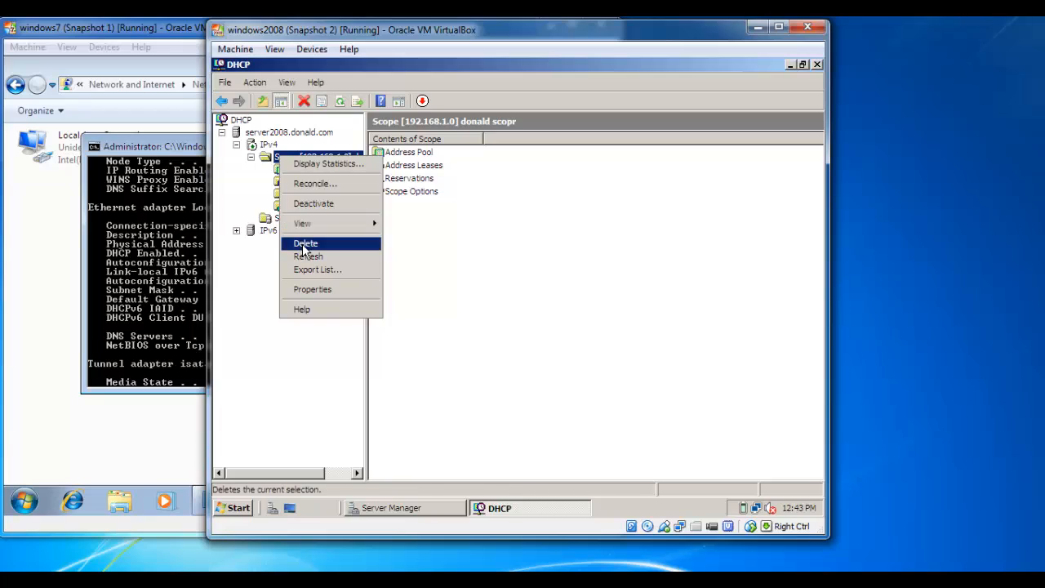
click(303, 245)
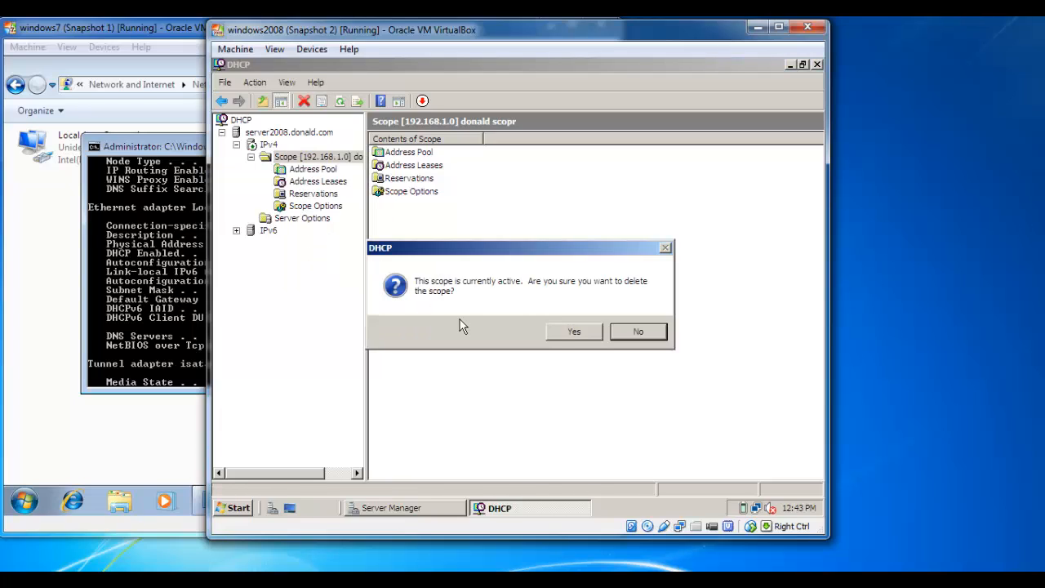
click(571, 331)
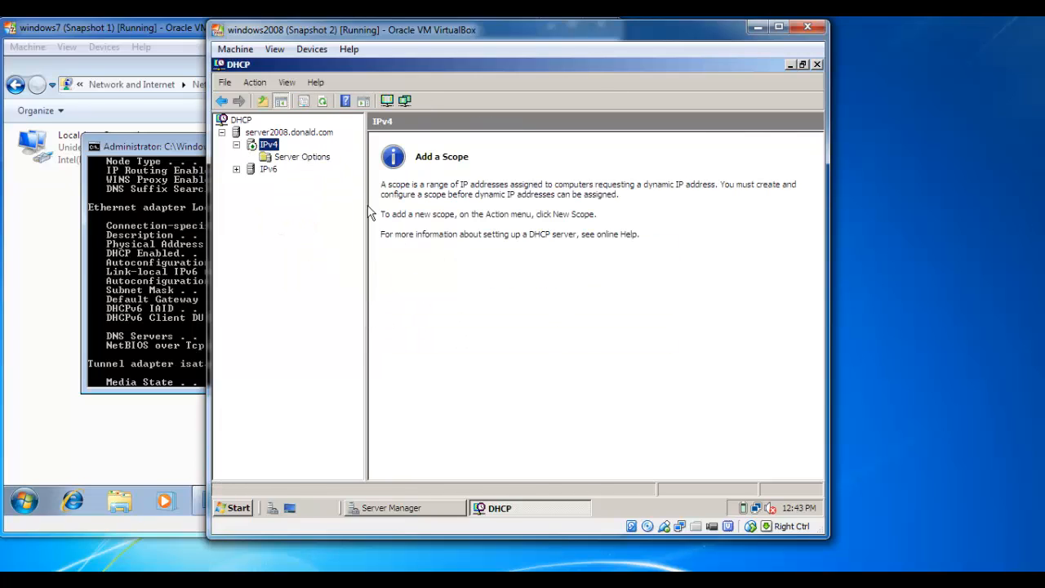
Start a new IPv4 scope named 'donald scope'
right_click(276, 153)
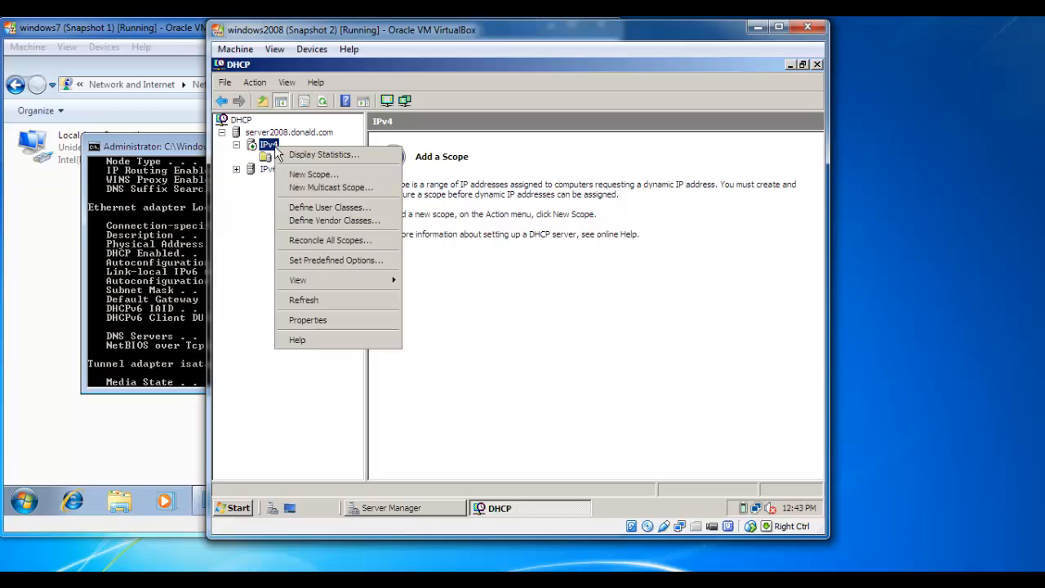
click(308, 173)
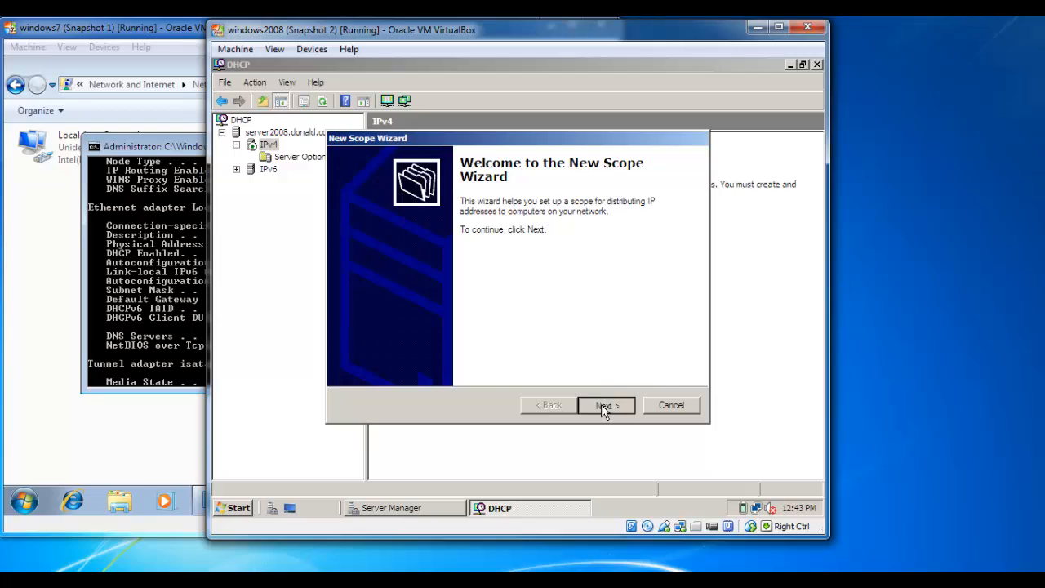
click(604, 405)
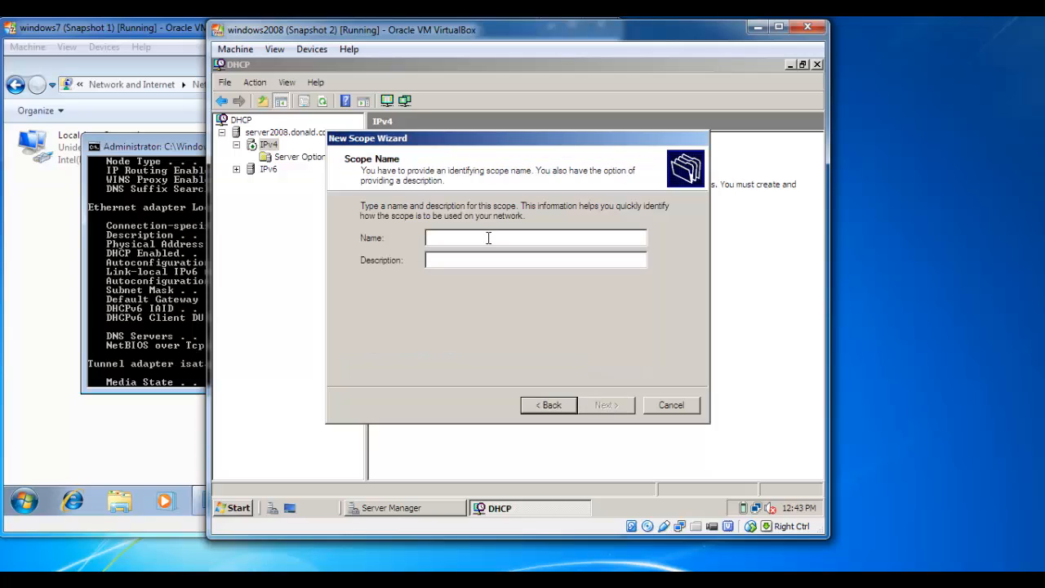
text(dona)
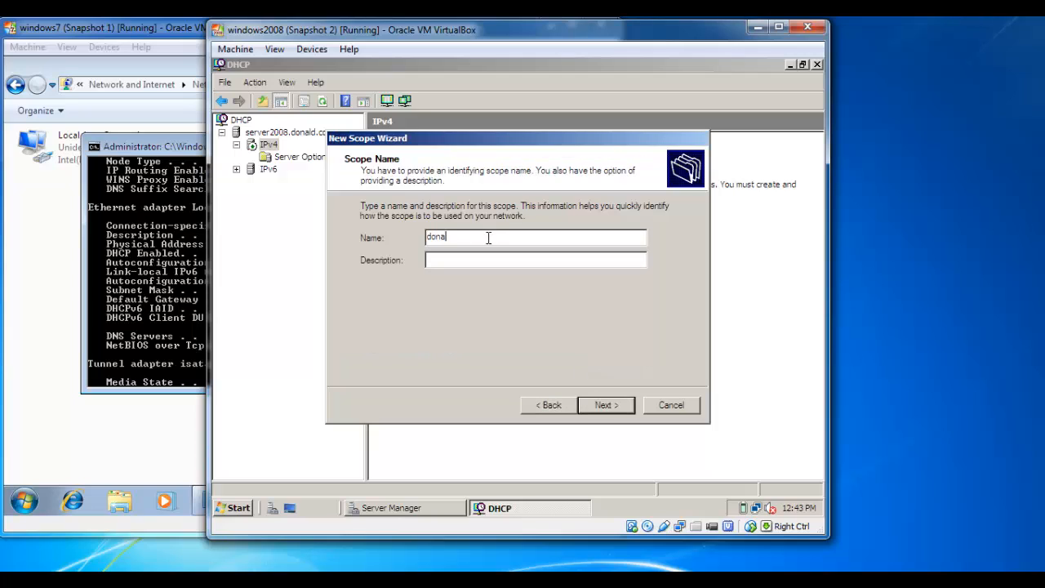
text(ld scope)
click(604, 405)
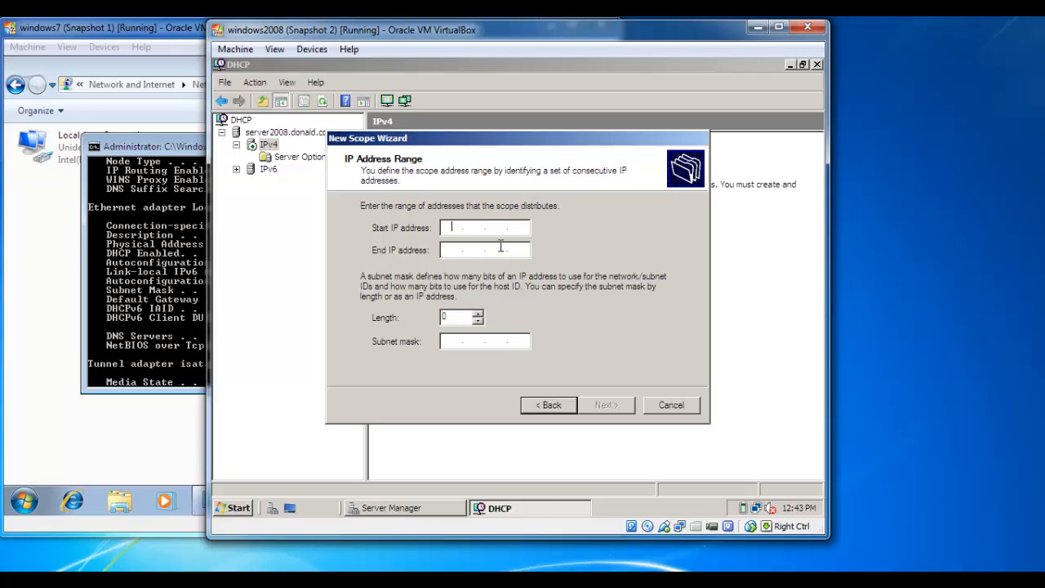
Give the scope the address range 192.168.0.100 to 192.168.0.153, mask 255.255.255.0
text(192.168.0.100)
click(447, 250)
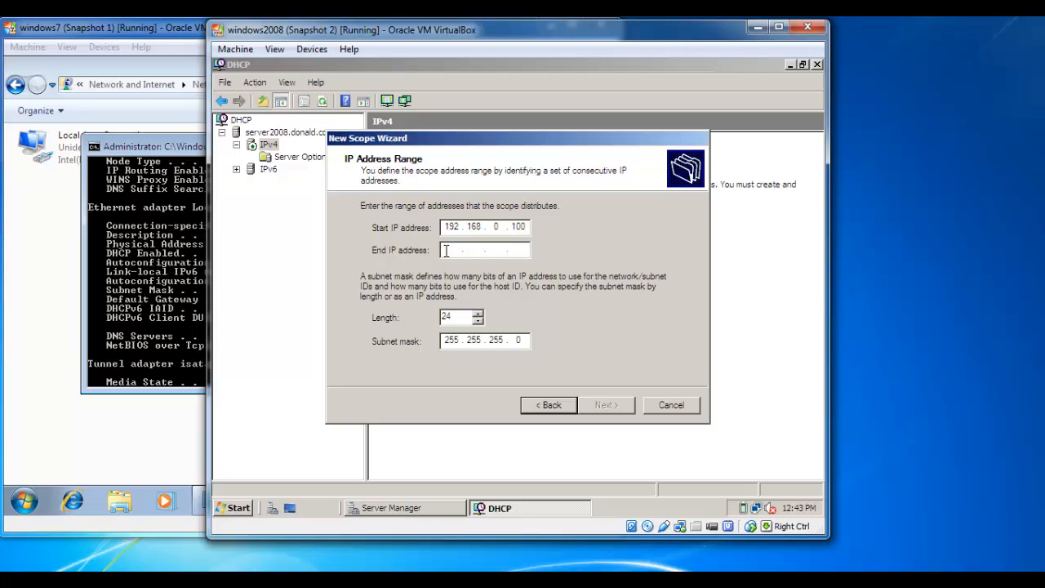
text(192 . 168 . )
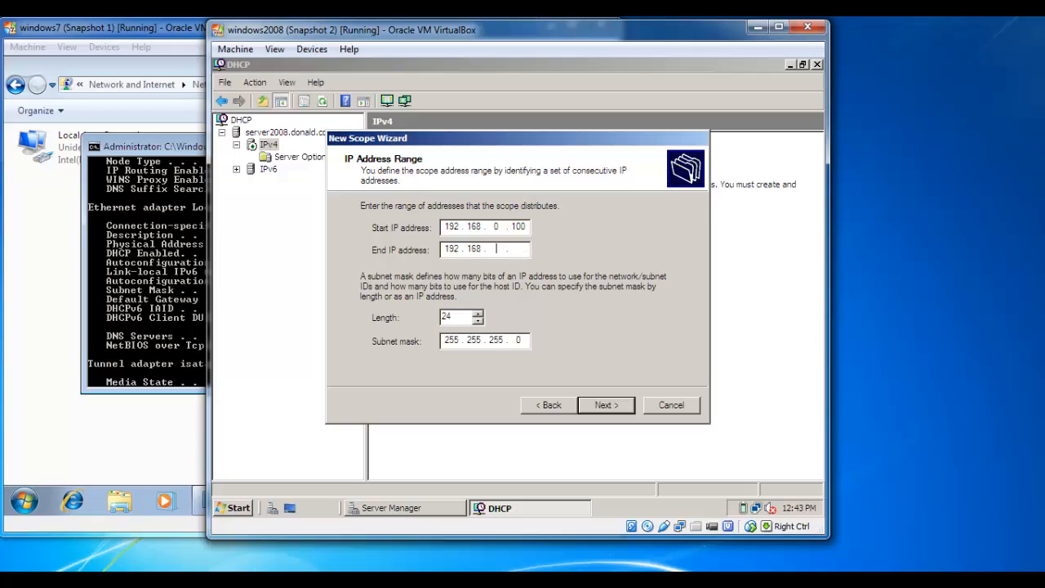
text(0 . 153)
click(606, 405)
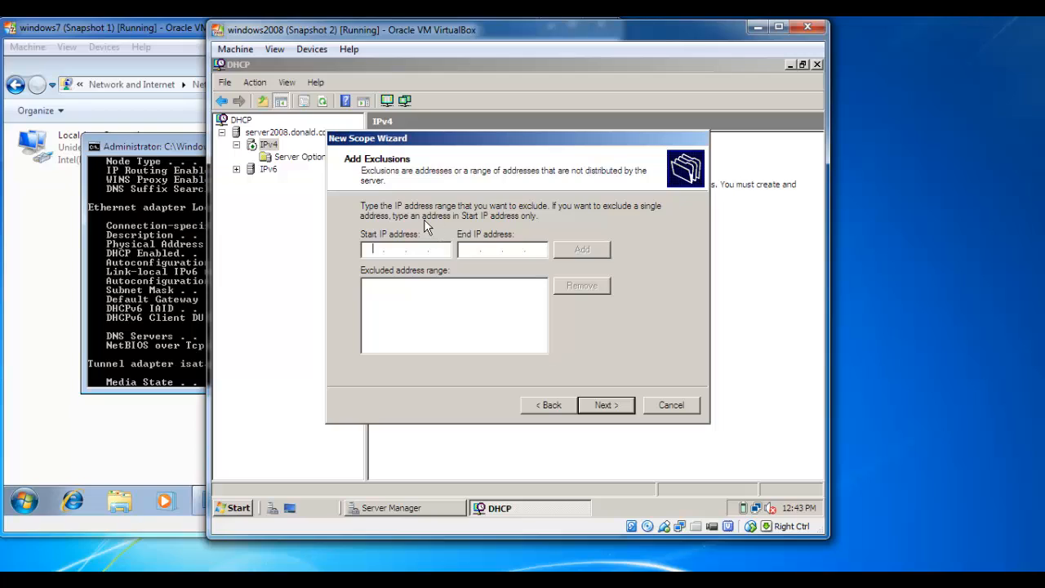
Skip exclusions, keep the 8-day lease, and choose to configure DHCP options later
click(604, 405)
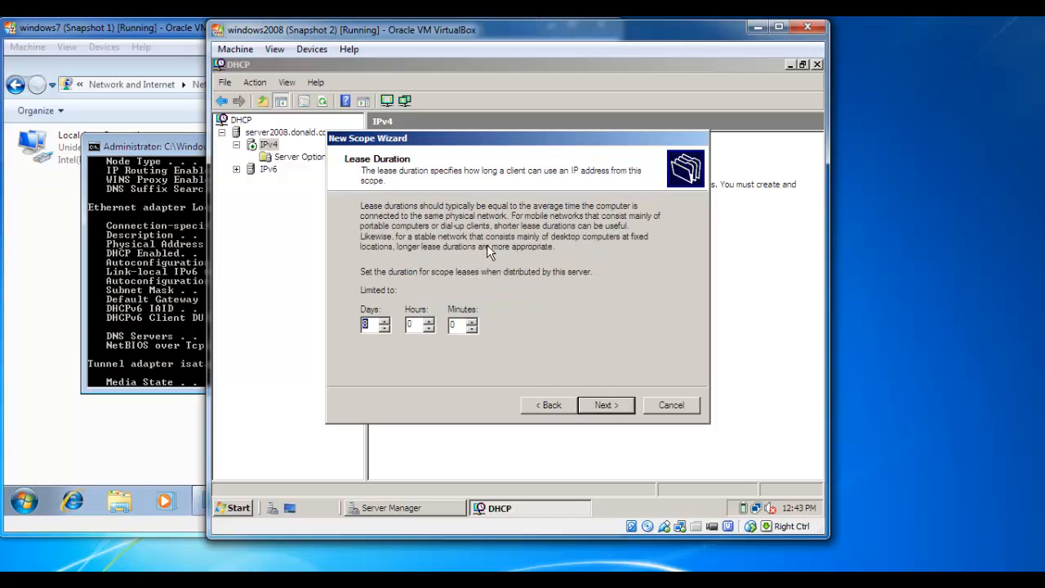
click(603, 404)
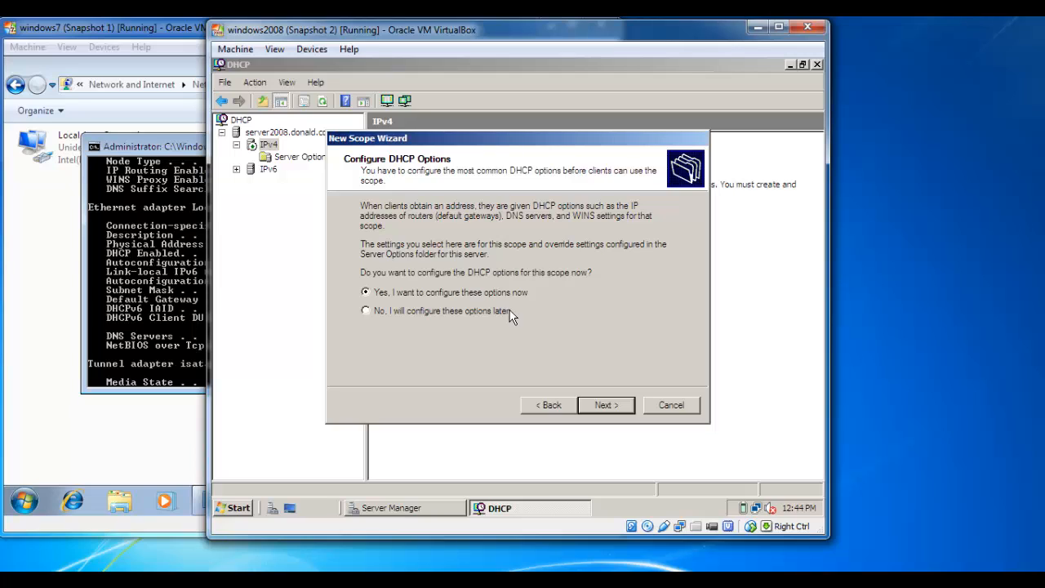
click(604, 405)
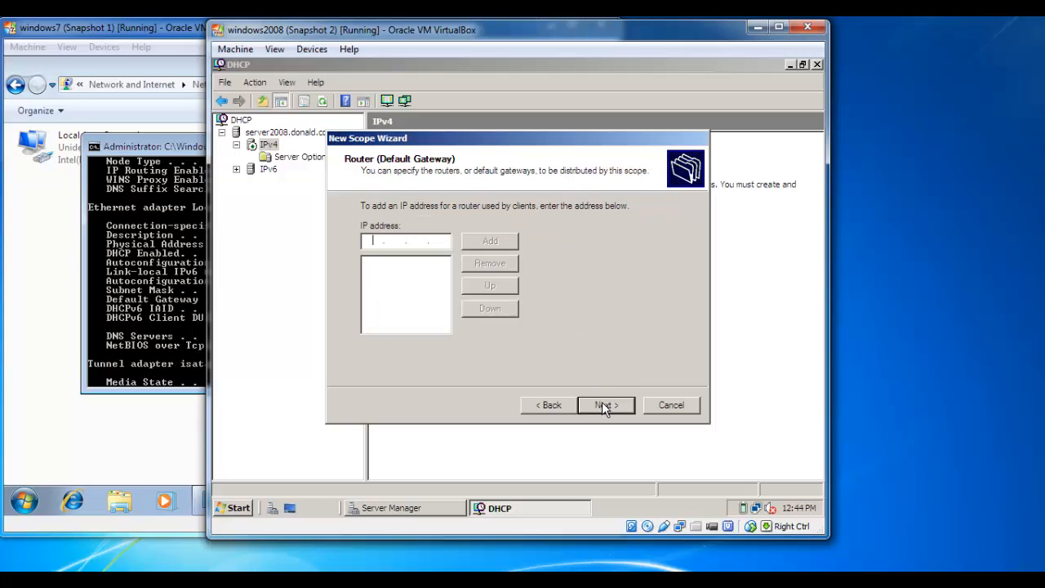
click(553, 407)
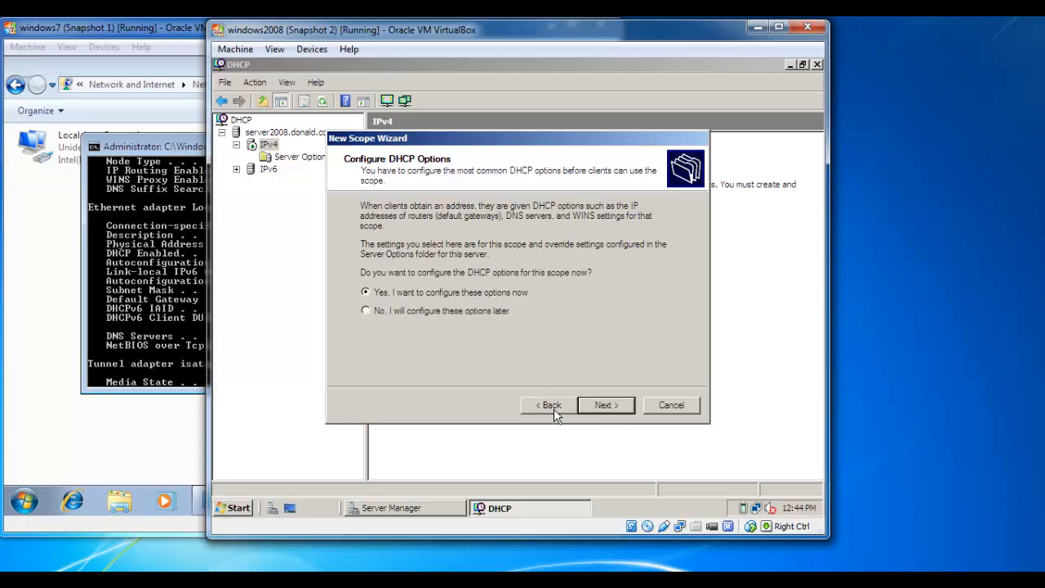
click(436, 310)
click(604, 405)
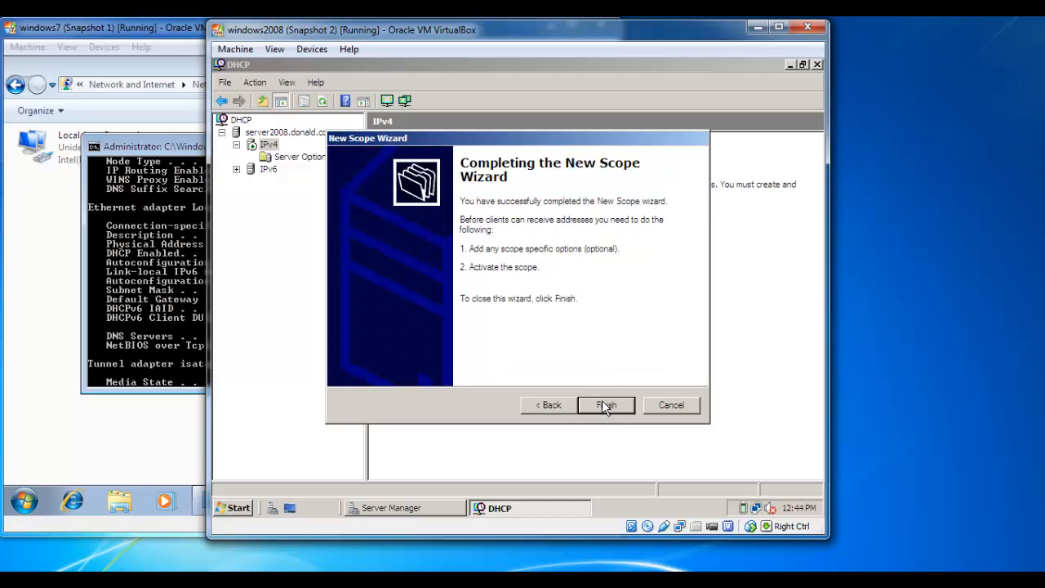
Finish the New Scope Wizard and activate the 192.168.0.0 scope
click(605, 406)
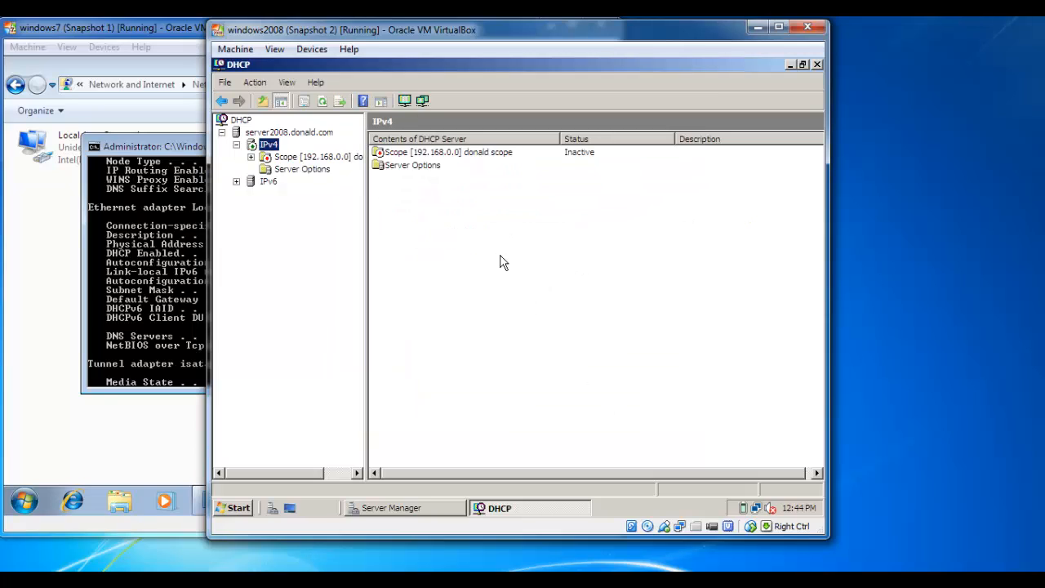
right_click(276, 163)
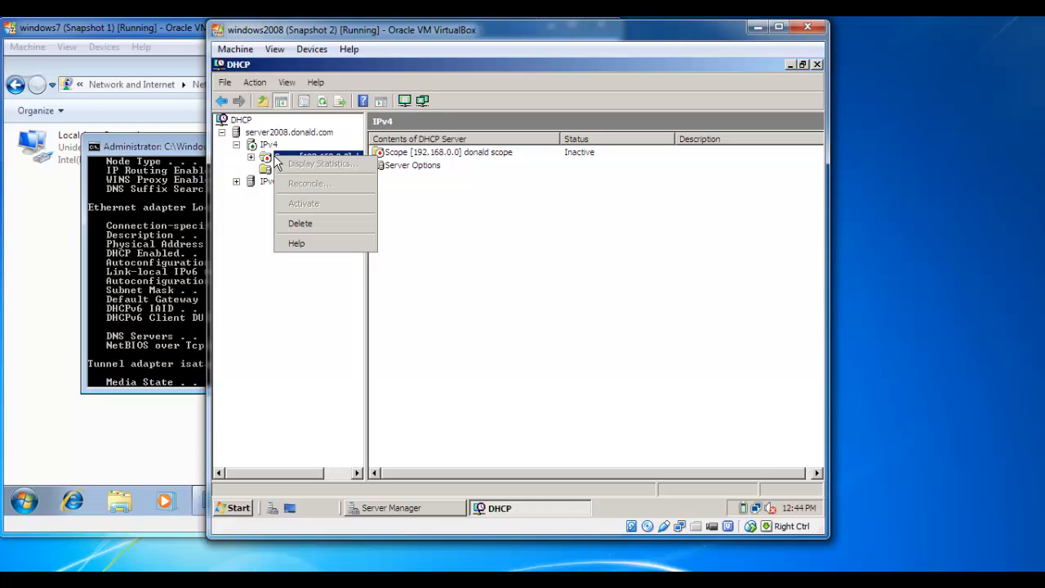
click(355, 380)
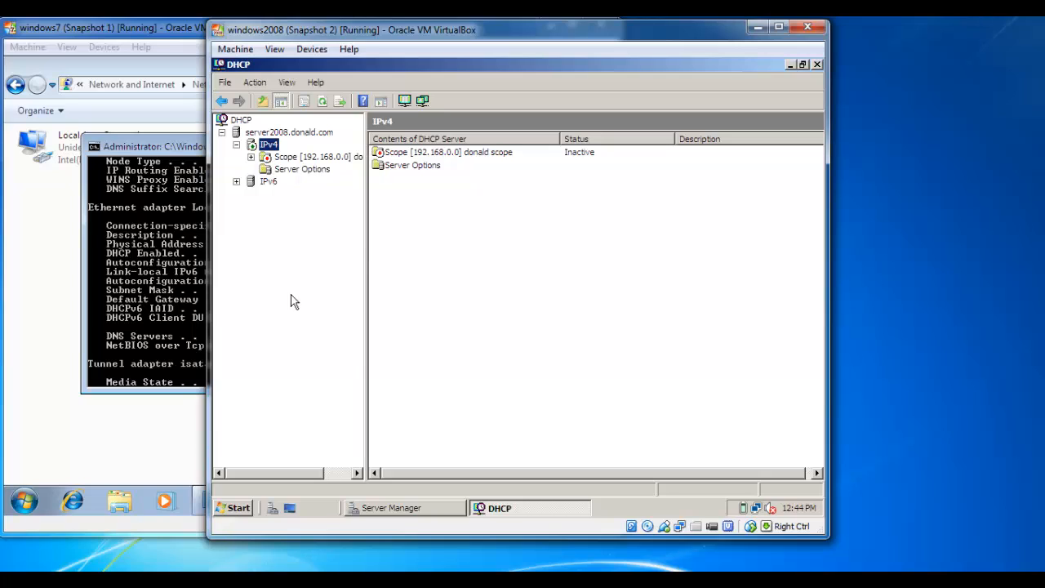
double_click(269, 158)
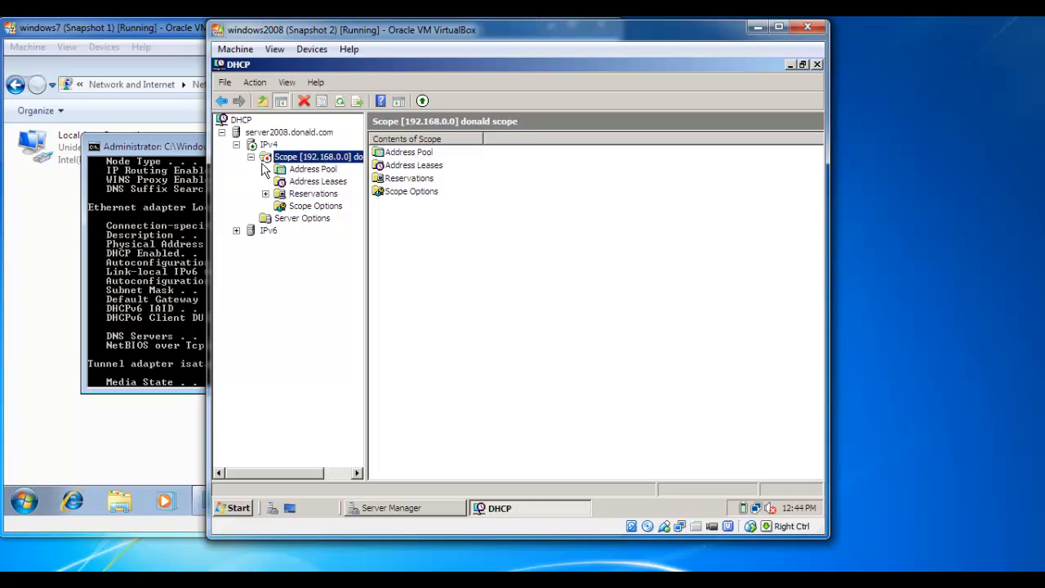
right_click(268, 159)
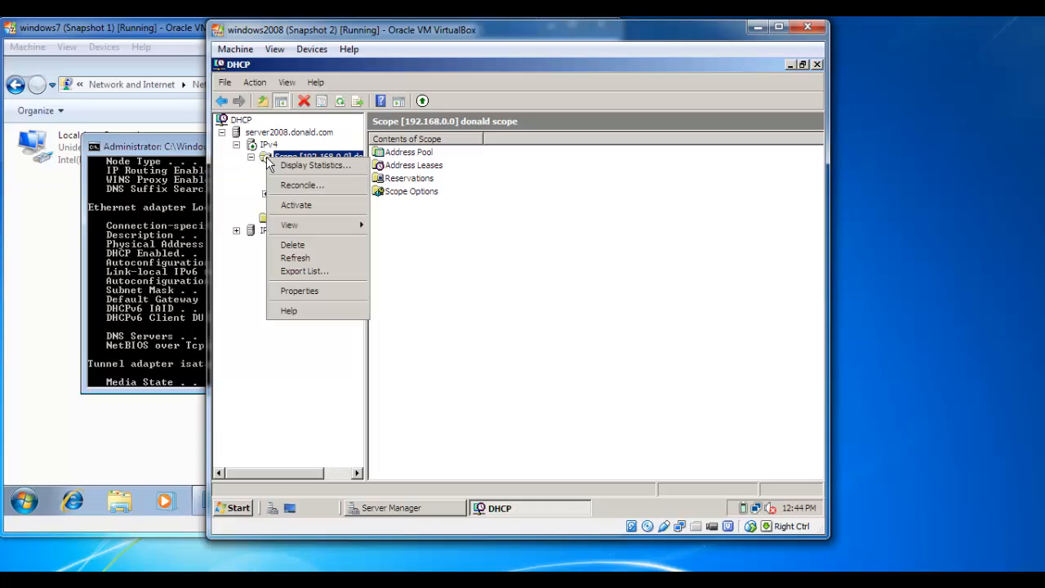
click(301, 206)
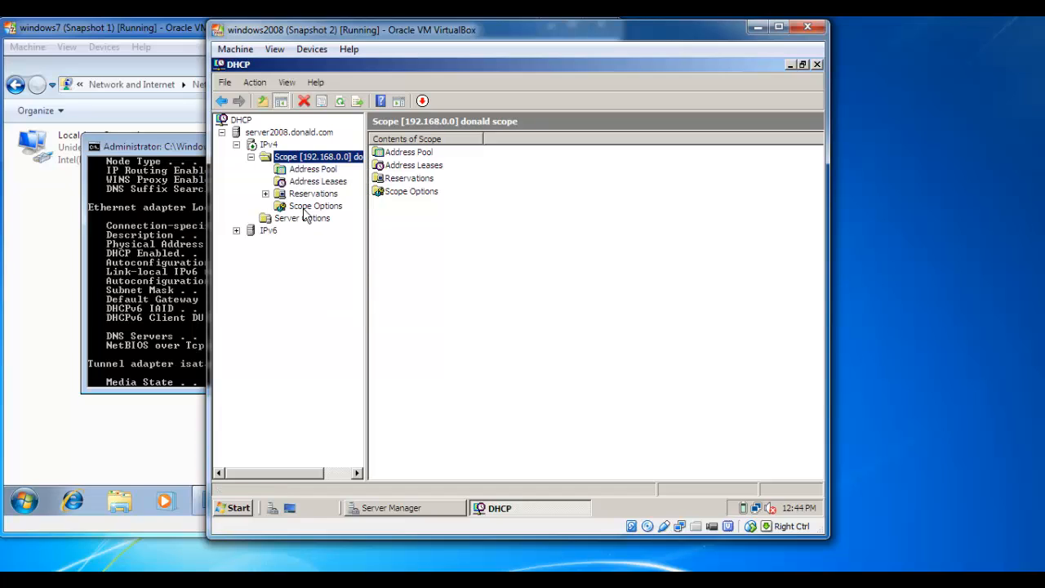
Check that the scope's Address Leases list is still empty, then return to the client
double_click(401, 164)
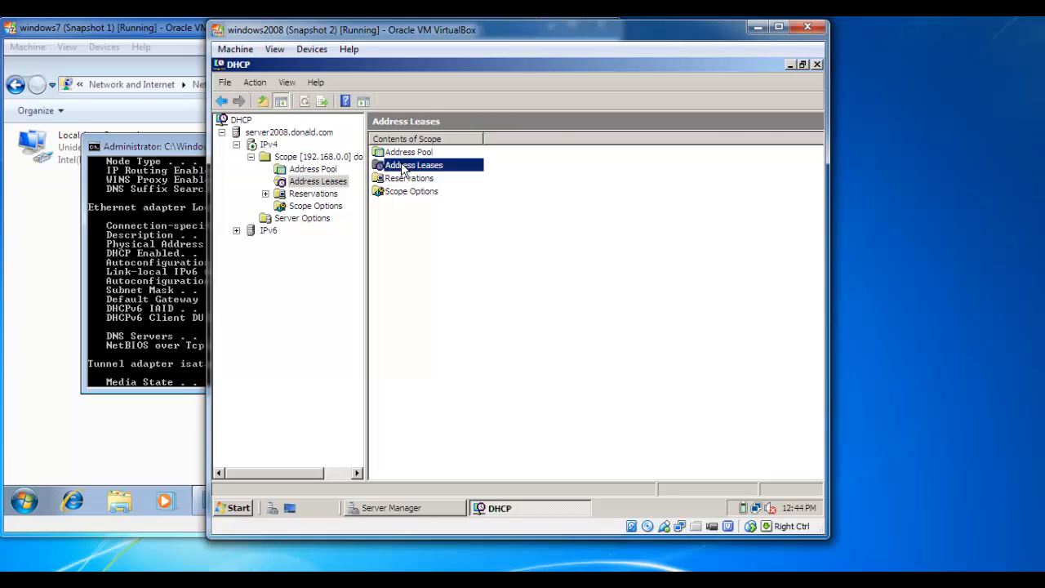
click(315, 158)
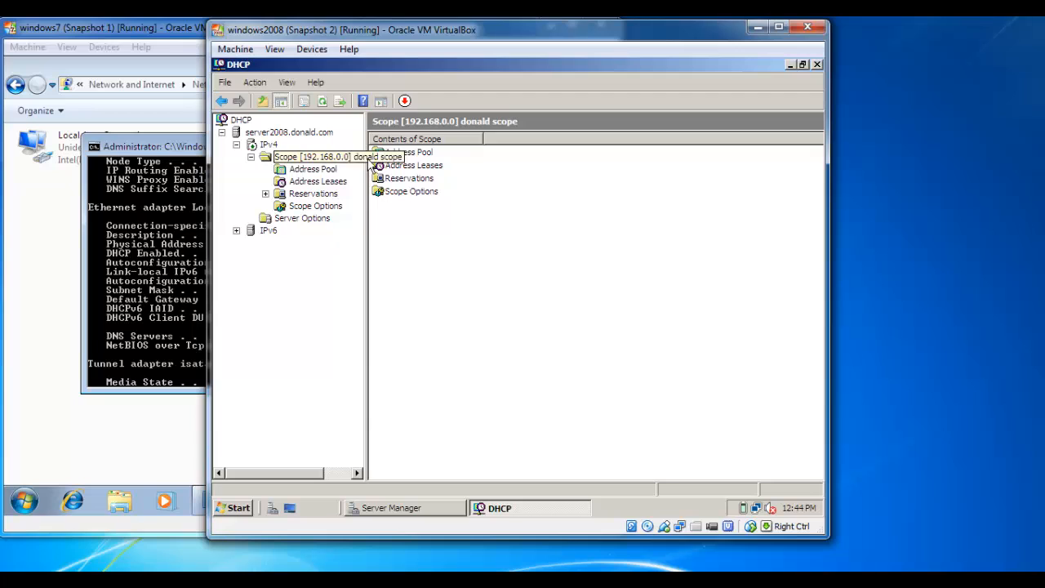
click(159, 146)
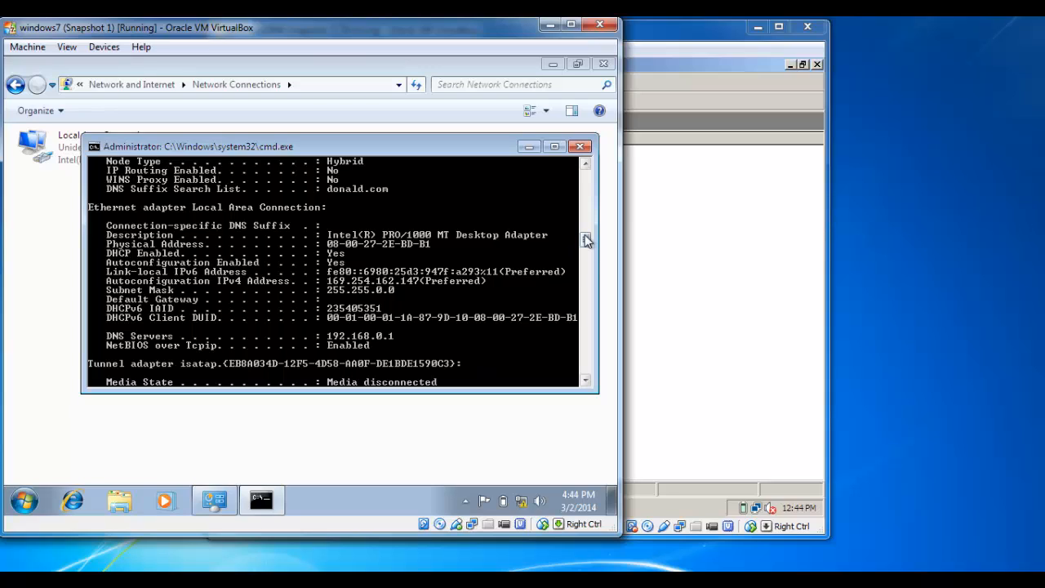
Release the client's 169.254.162.147 address with ipconfig /release
drag(581, 241, 582, 268)
key(Up)
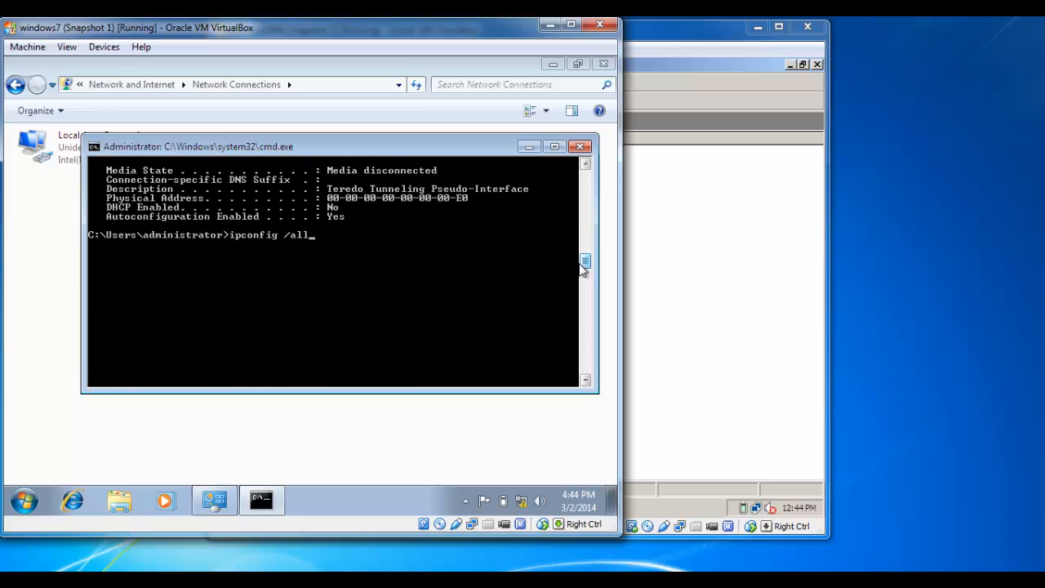
key(BackSpace)
key(BackSpace)
key(BackSpace)
key(Return)
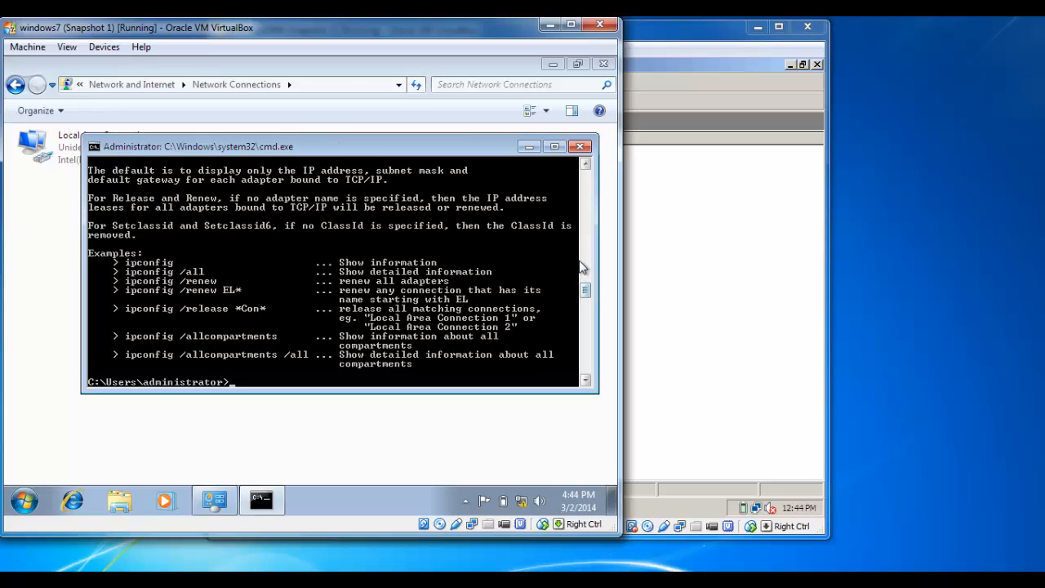
key(Up)
key(BackSpace)
key(BackSpace)
key(Return)
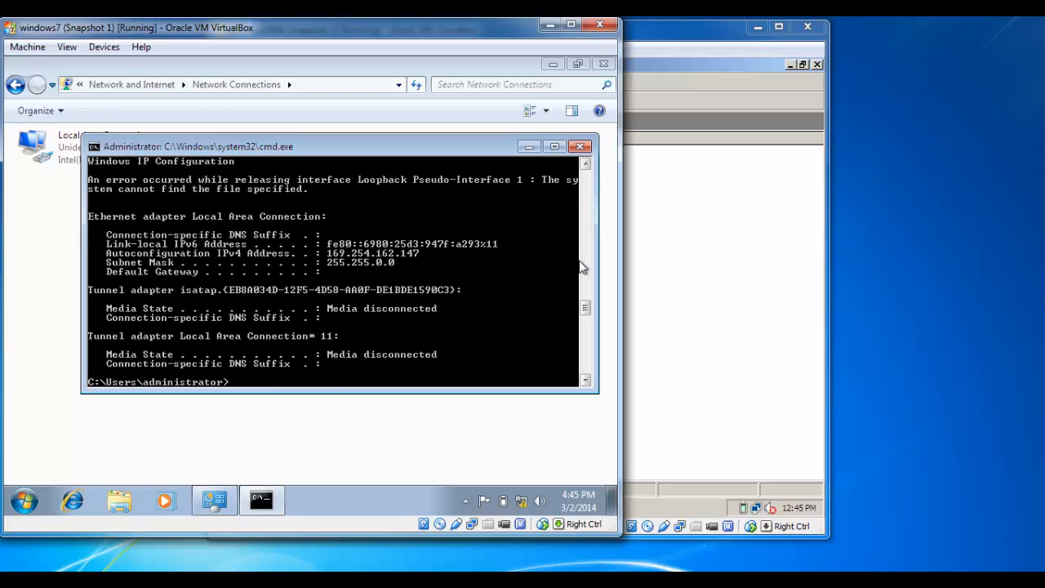
key(Up)
key(BackSpace)
key(BackSpace)
key(BackSpace)
text(lase)
key(Return)
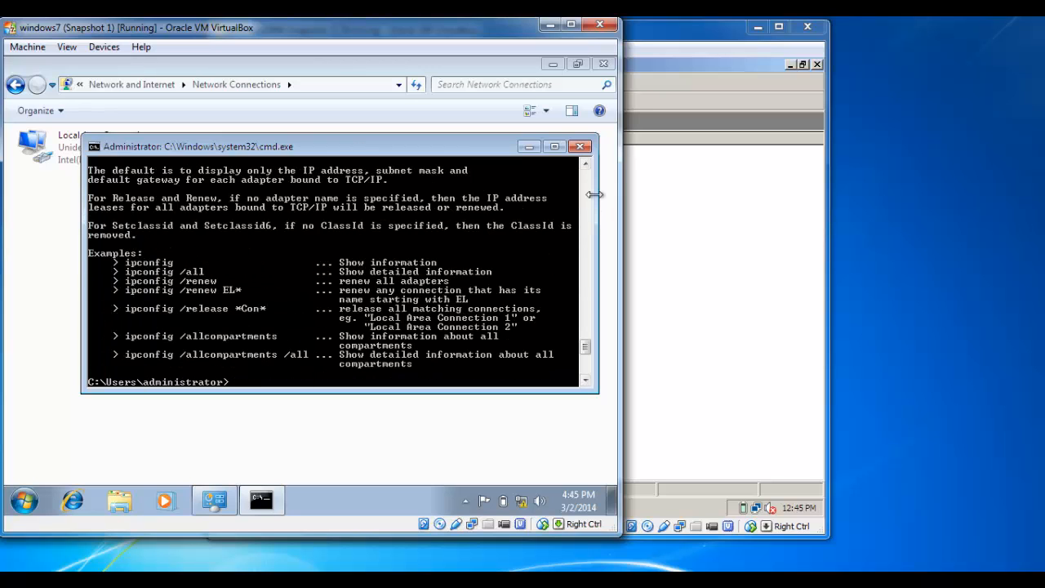
key(Up)
key(Return)
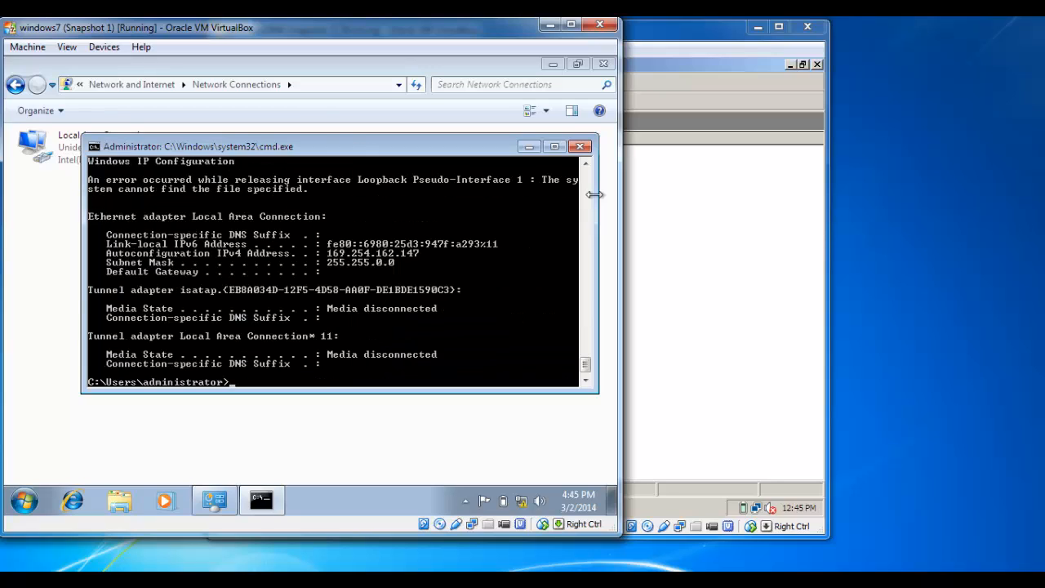
Renew the lease and confirm via ipconfig /all that 192.168.0.100 came from 192.168.0.1
key(Up)
key(BackSpace)
key(BackSpace)
key(BackSpace)
key(Return)
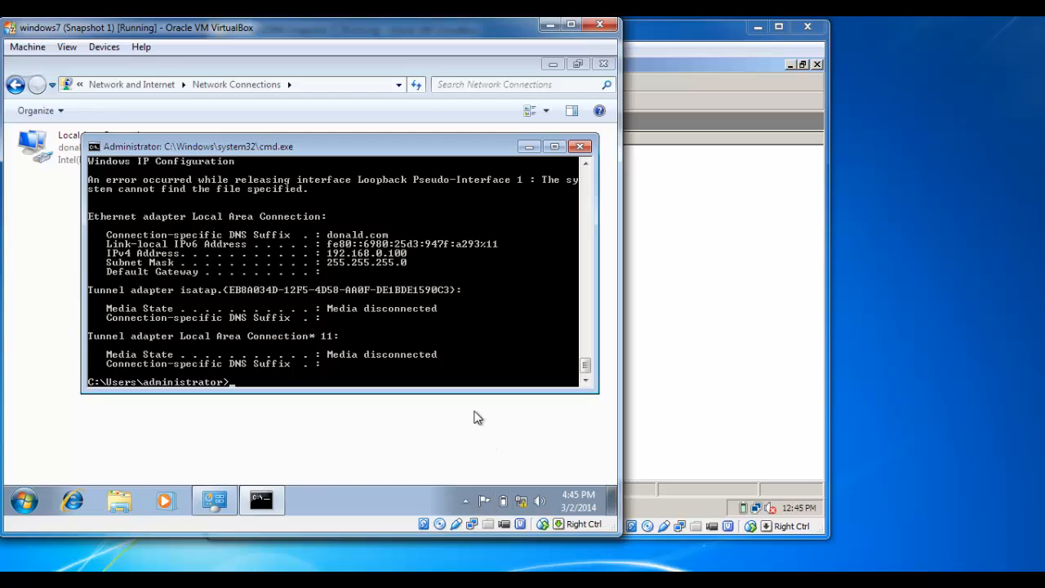
text(ipconfig /renew)
key(BackSpace)
key(BackSpace)
key(BackSpace)
text(all)
key(Return)
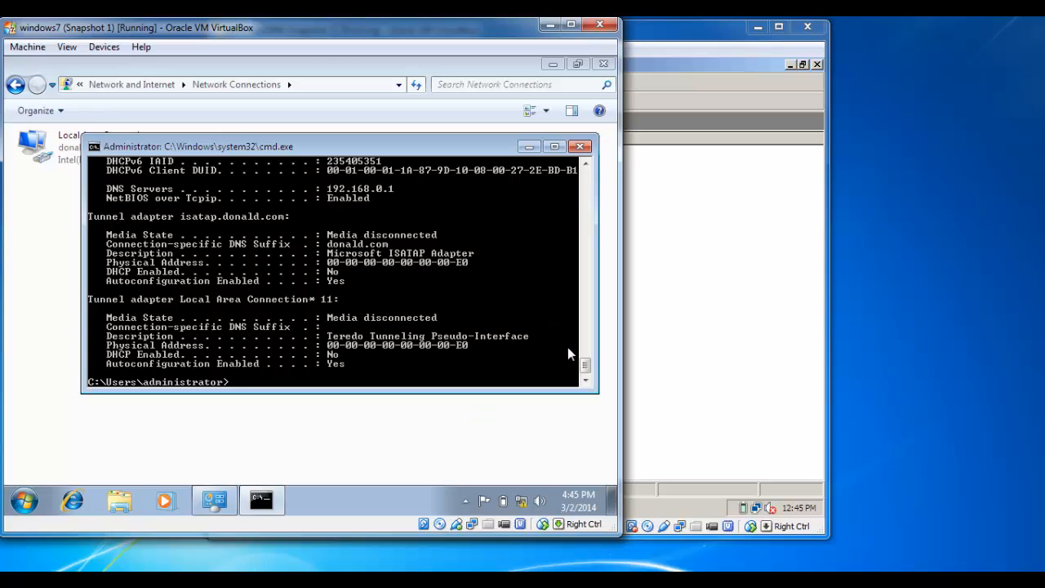
drag(585, 365, 585, 350)
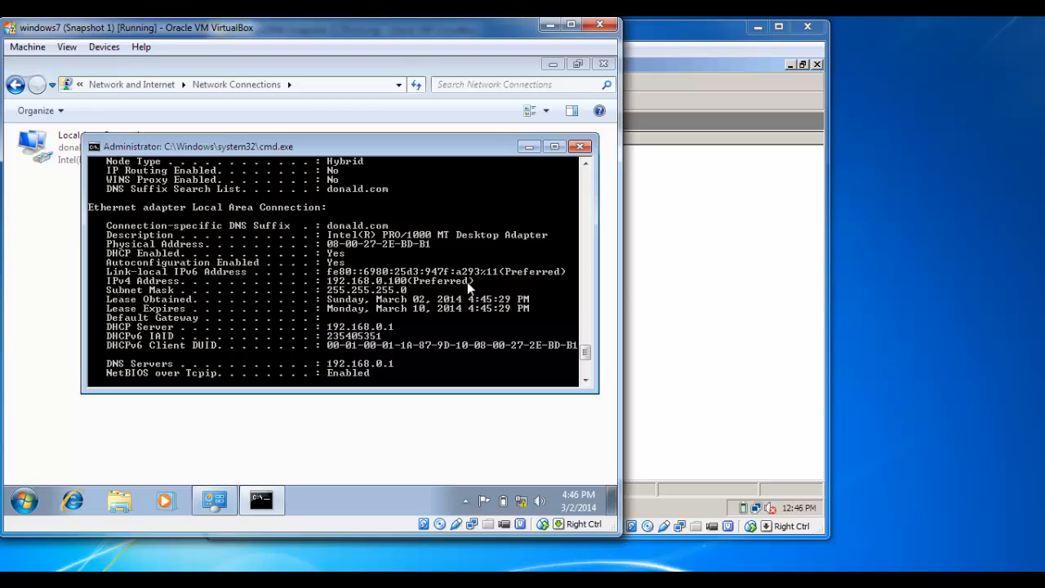
Close the DHCP console and reopen it from Administrative Tools
click(682, 37)
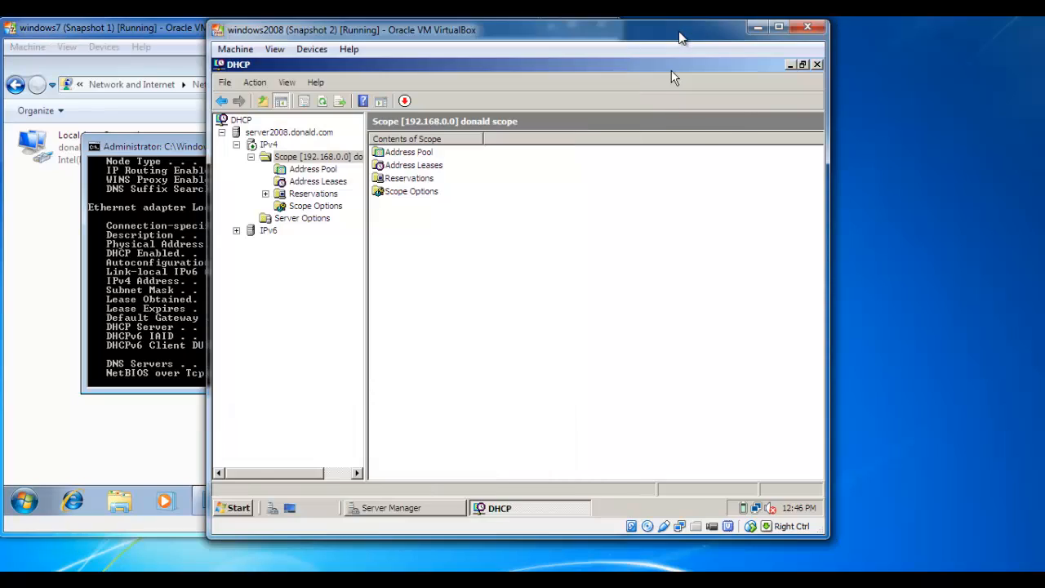
click(315, 182)
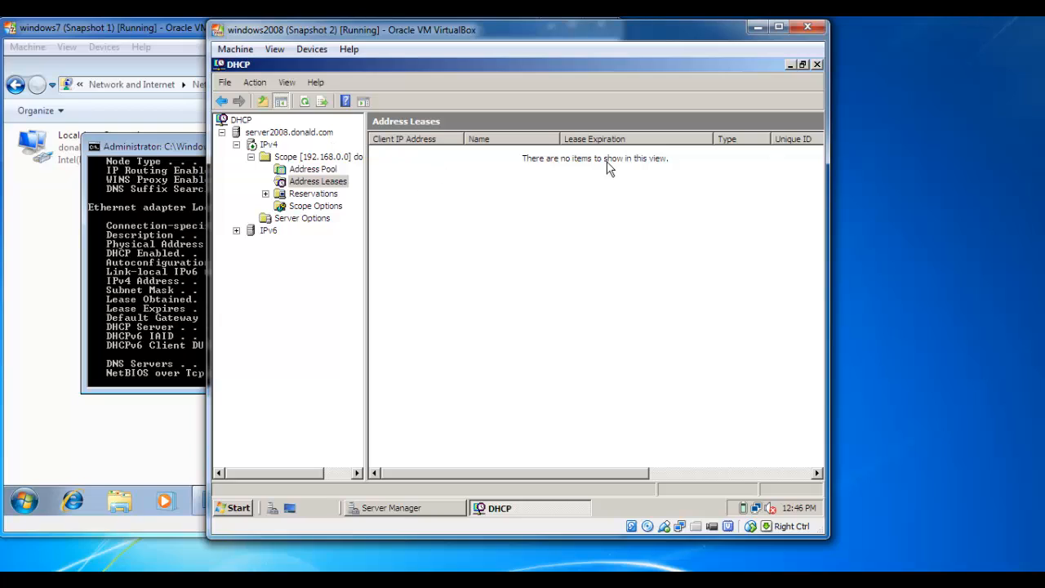
click(817, 65)
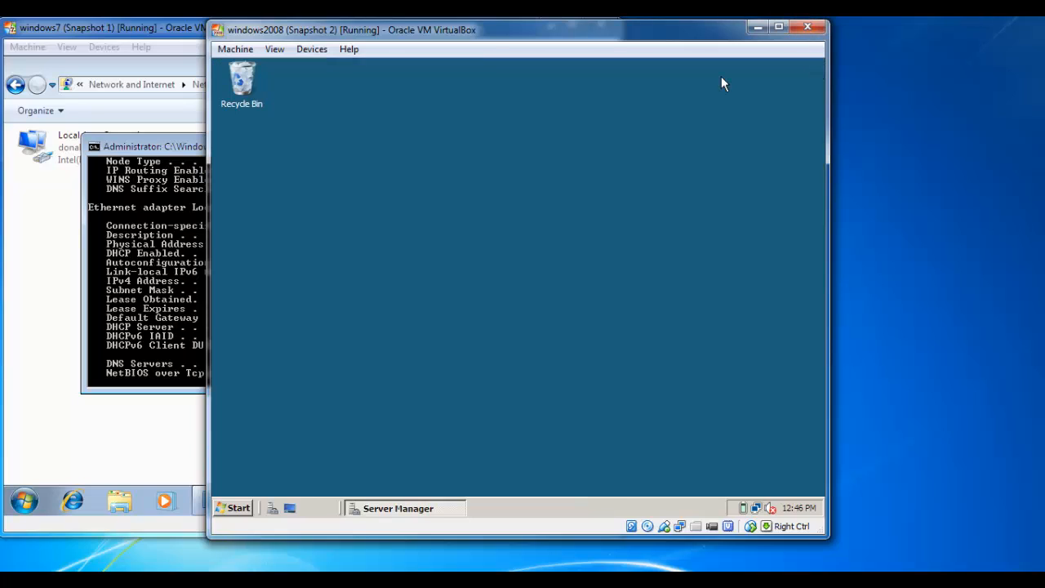
click(237, 509)
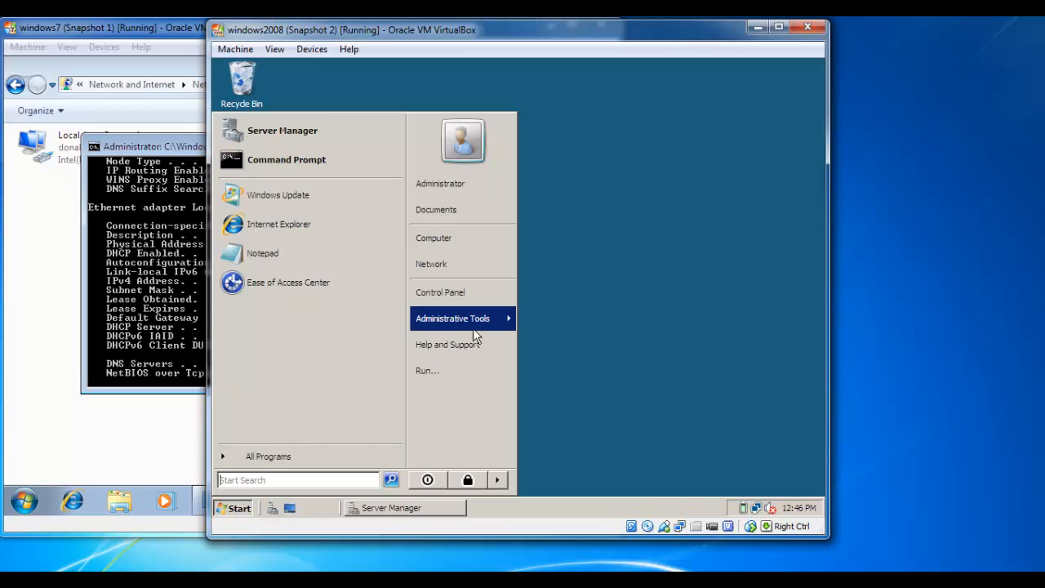
mouse_move(478, 324)
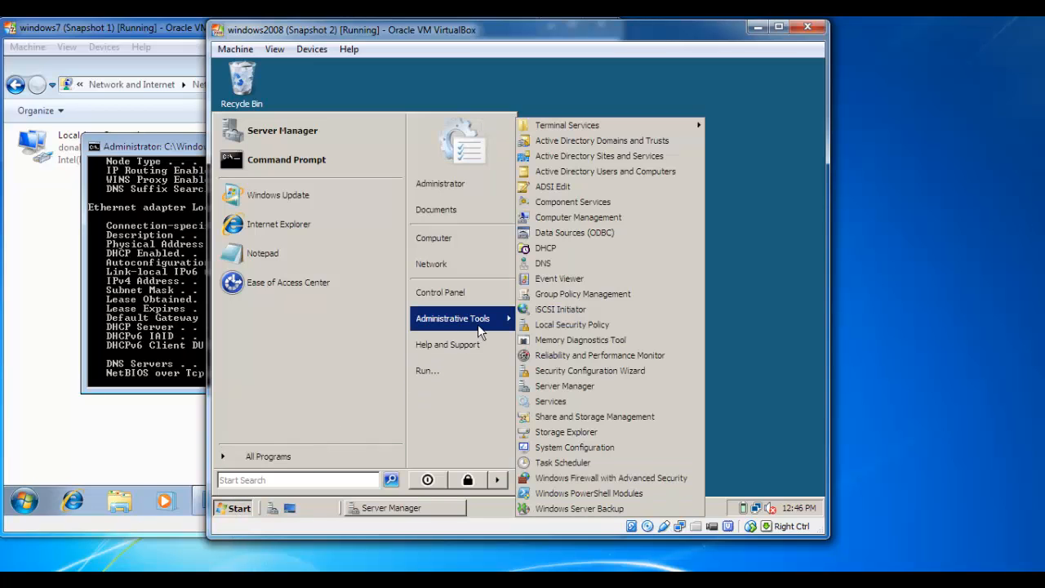
click(563, 249)
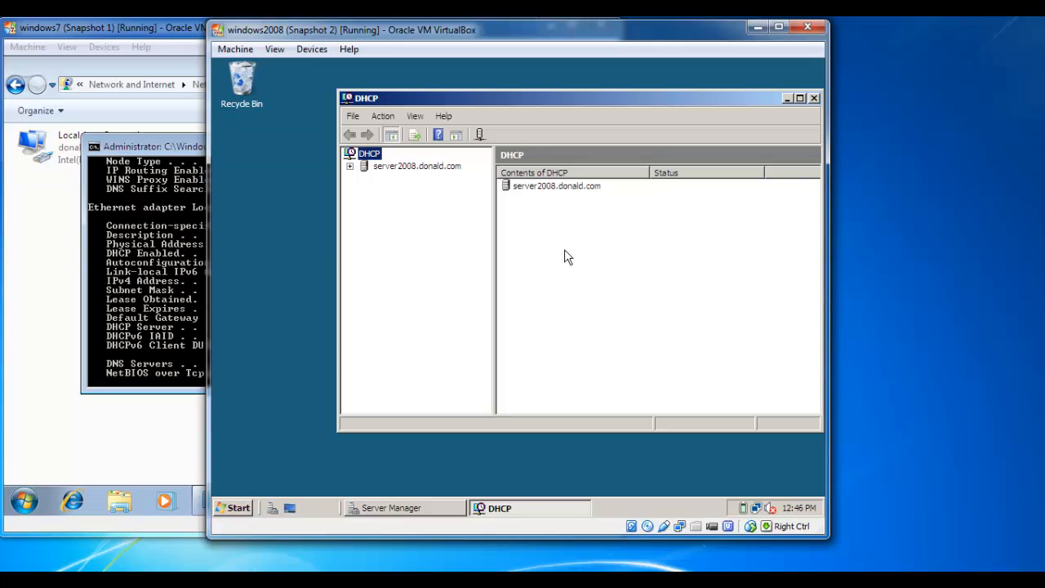
Expand the 192.168.0.0 scope's Address Leases to find 192.168.0.100 leased to win7-PC
click(349, 166)
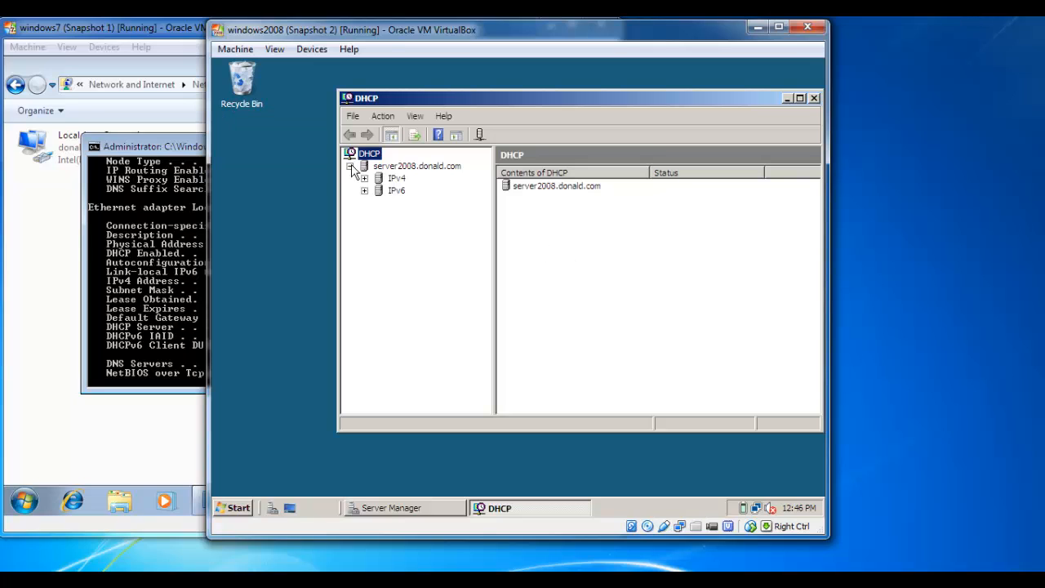
double_click(380, 179)
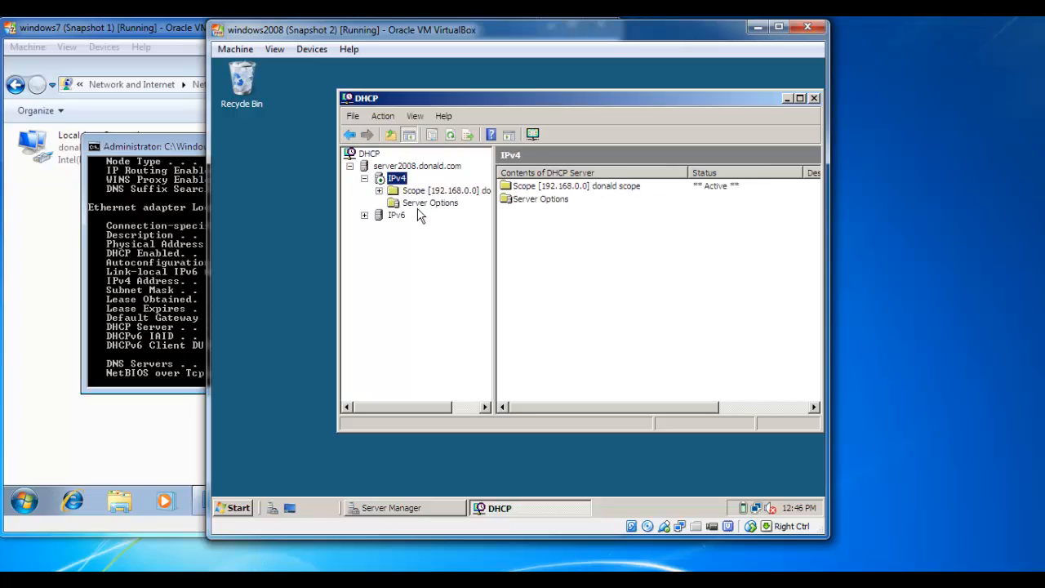
click(379, 190)
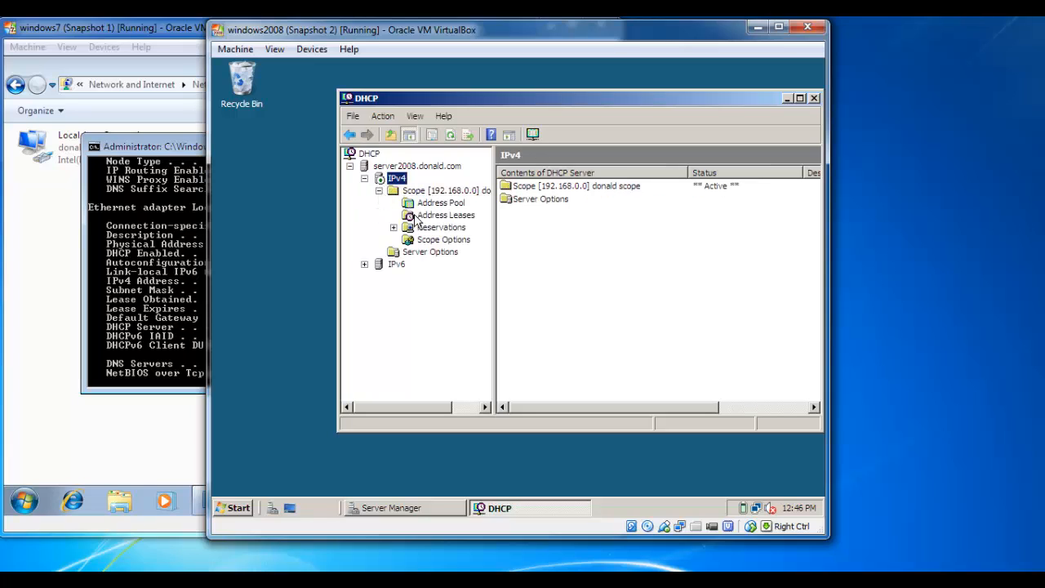
click(433, 203)
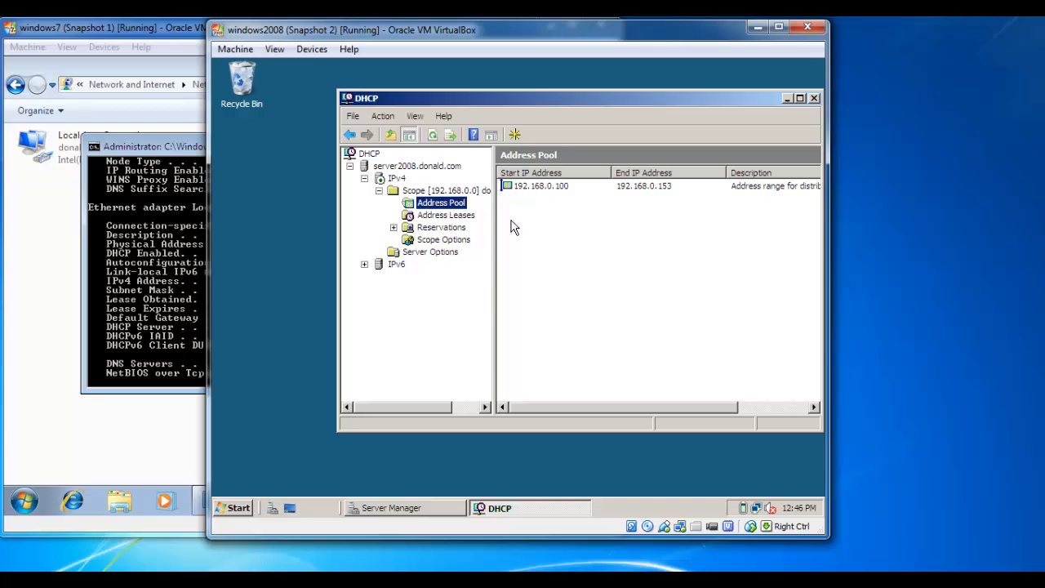
click(450, 218)
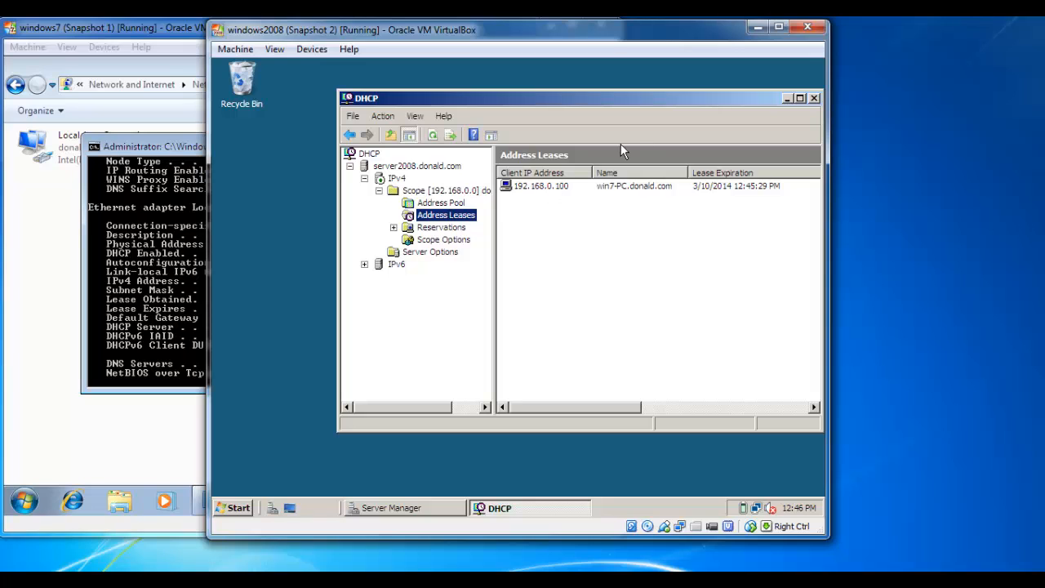
click(562, 186)
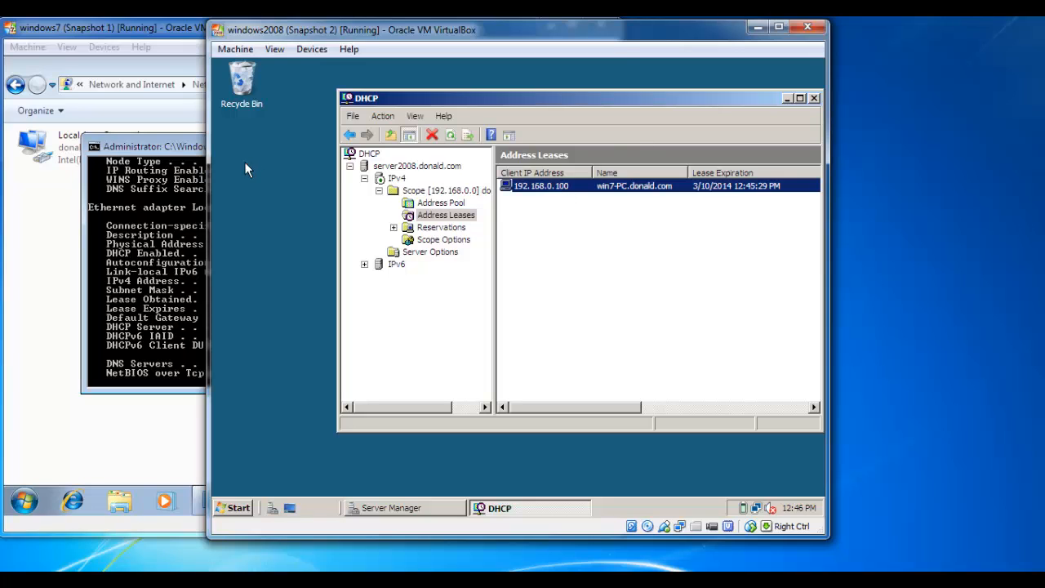
click(168, 146)
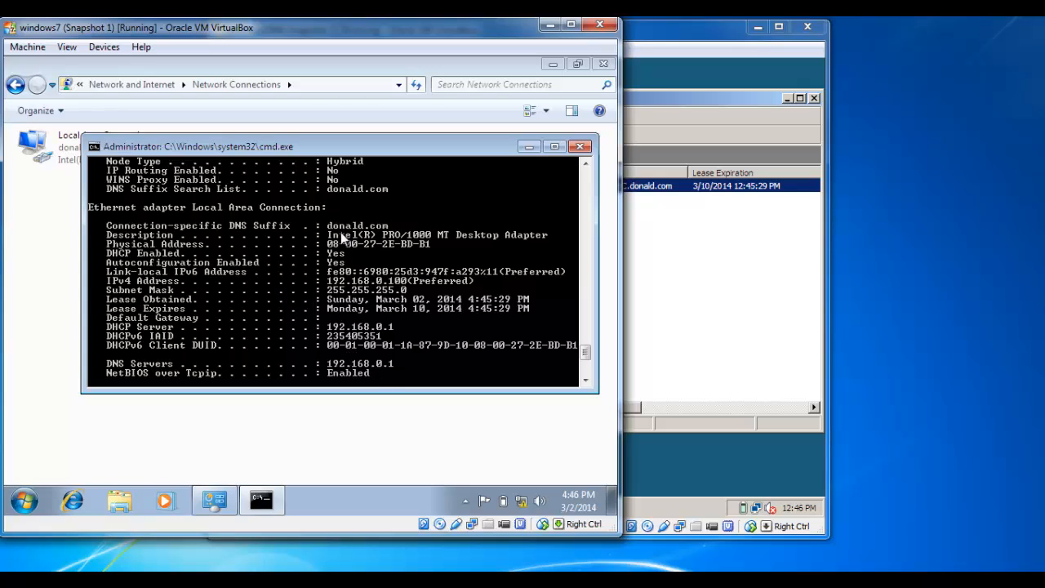
Close cmd and Network Connections, then enable network discovery and file sharing in Explorer's Network folder
click(579, 147)
click(602, 65)
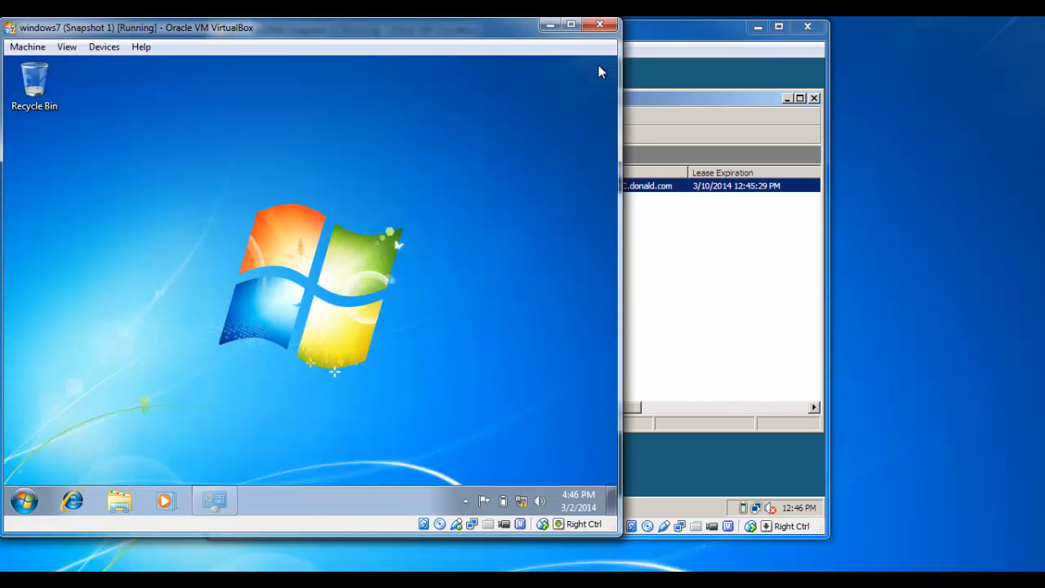
click(121, 502)
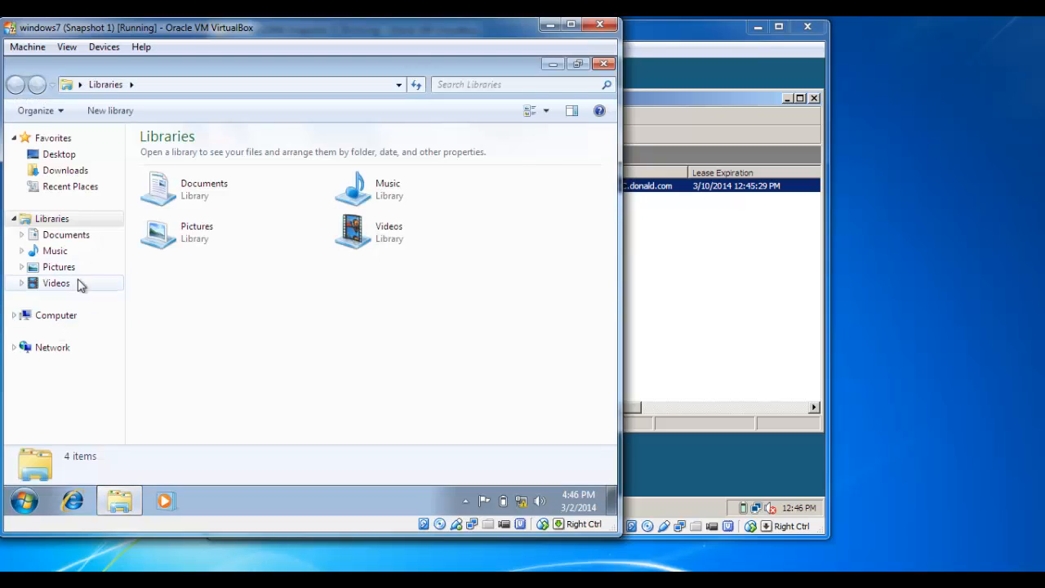
click(52, 350)
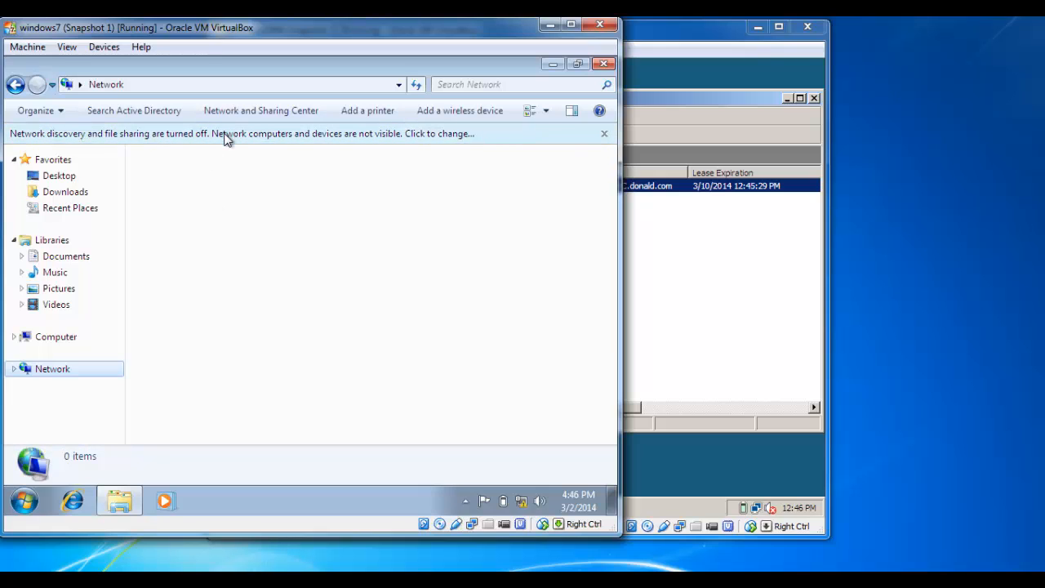
click(223, 133)
click(249, 144)
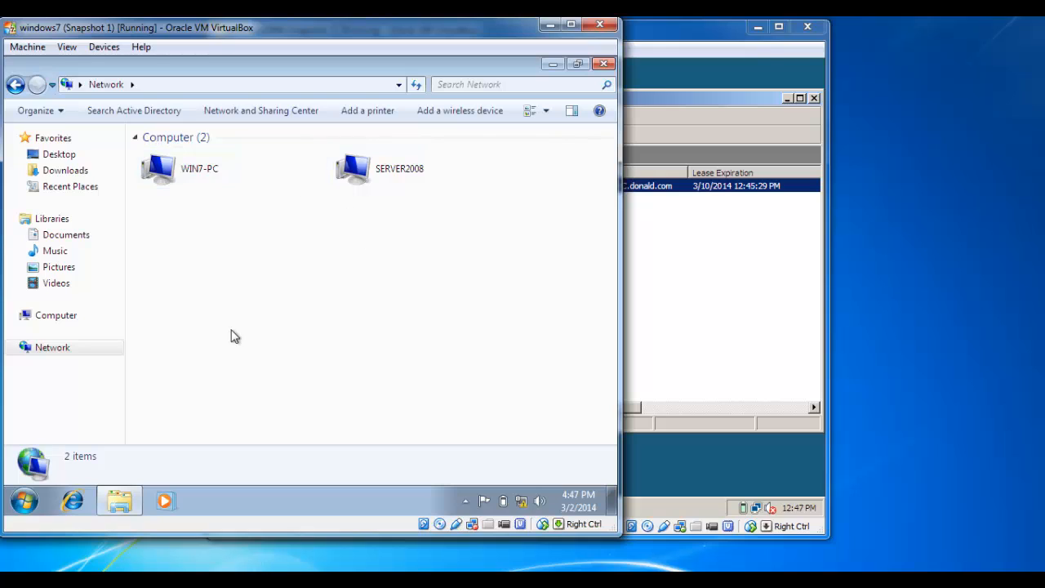
Open Command Prompt and ping 192.168.0.1, getting four replies with no loss
click(24, 501)
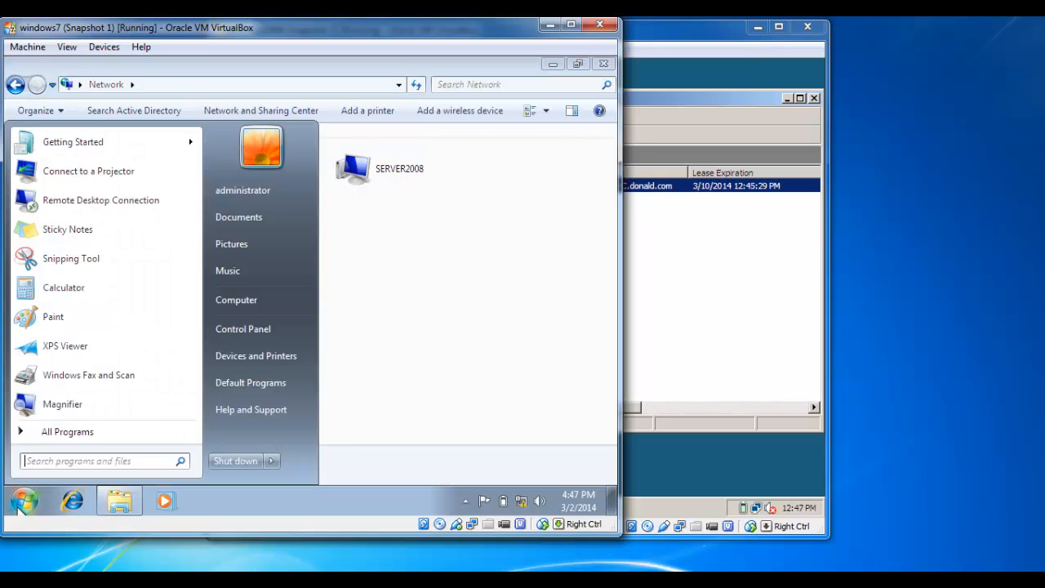
click(57, 461)
text(cmd)
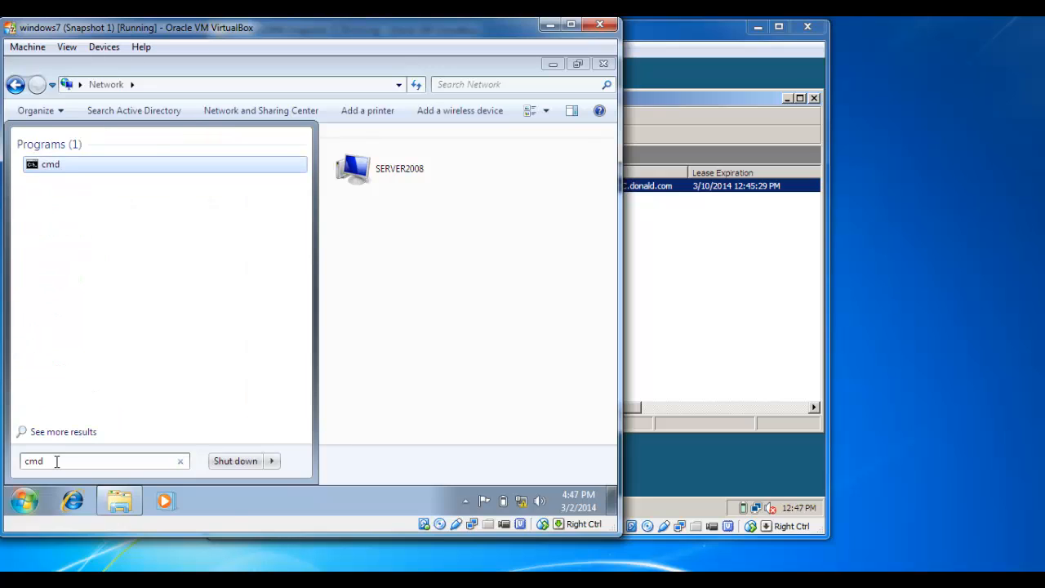
key(Return)
text(ping)
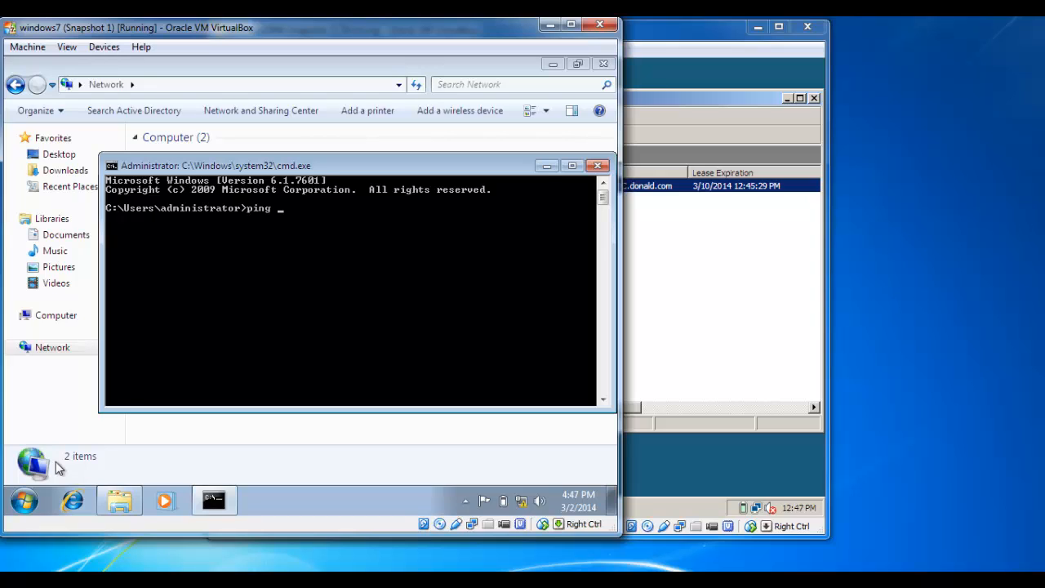
key(Escape)
text(ping 192.168.0.1)
key(Return)
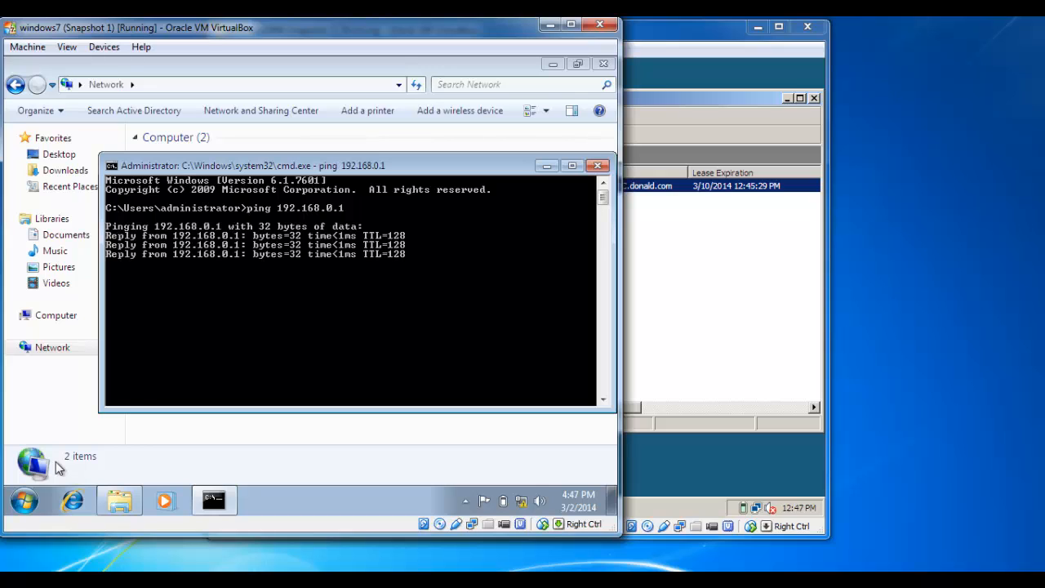
Ping the host donald, which cannot be found
key(Up)
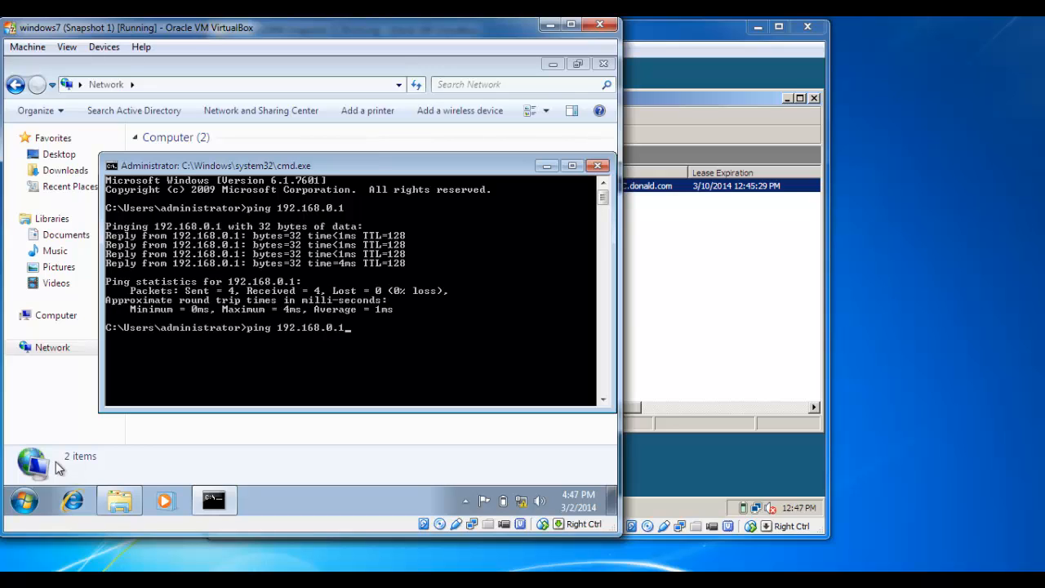
key(BackSpace)
key(BackSpace)
key(BackSpace)
key(BackSpace)
key(BackSpace)
key(BackSpace)
text(donal)
key(Return)
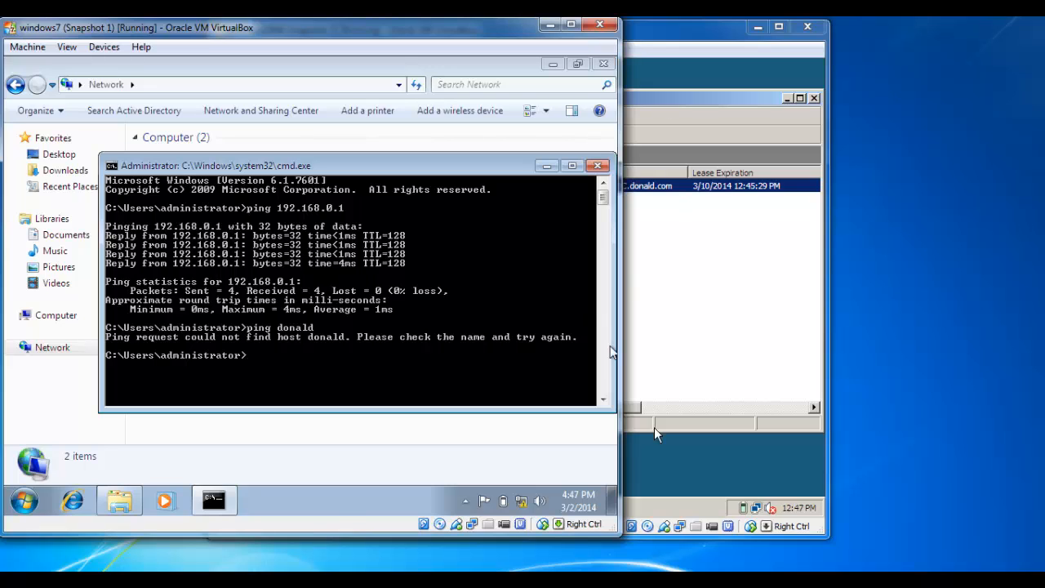
click(673, 466)
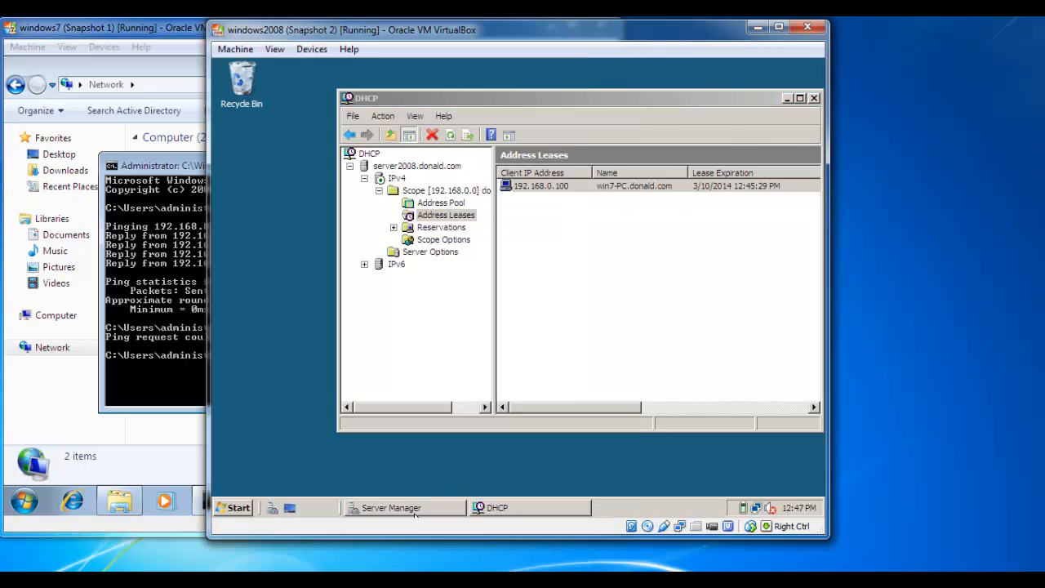
Show the server's System properties: full name server2008.donald.com in domain donald.com
click(239, 507)
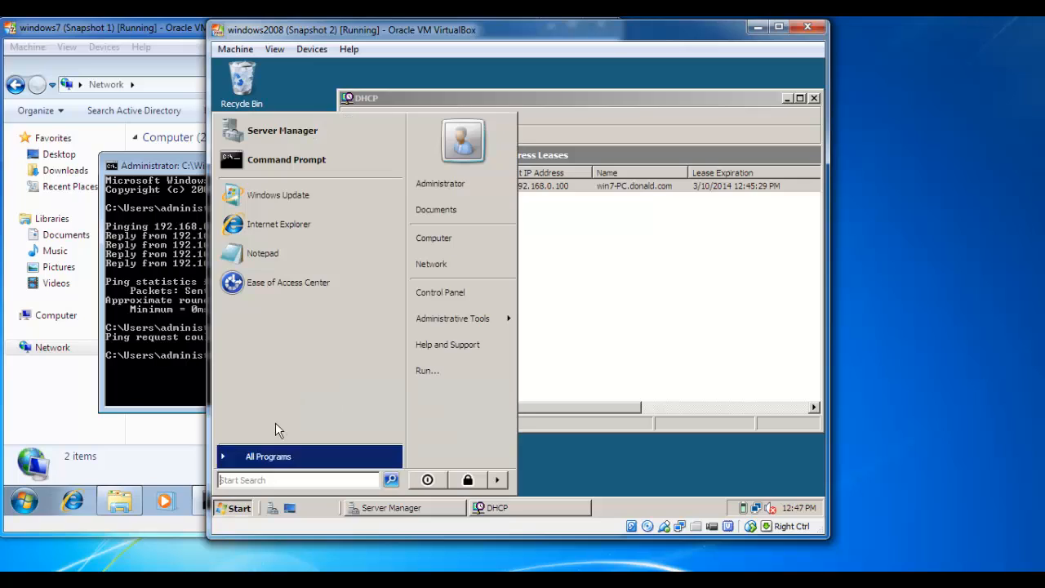
right_click(464, 236)
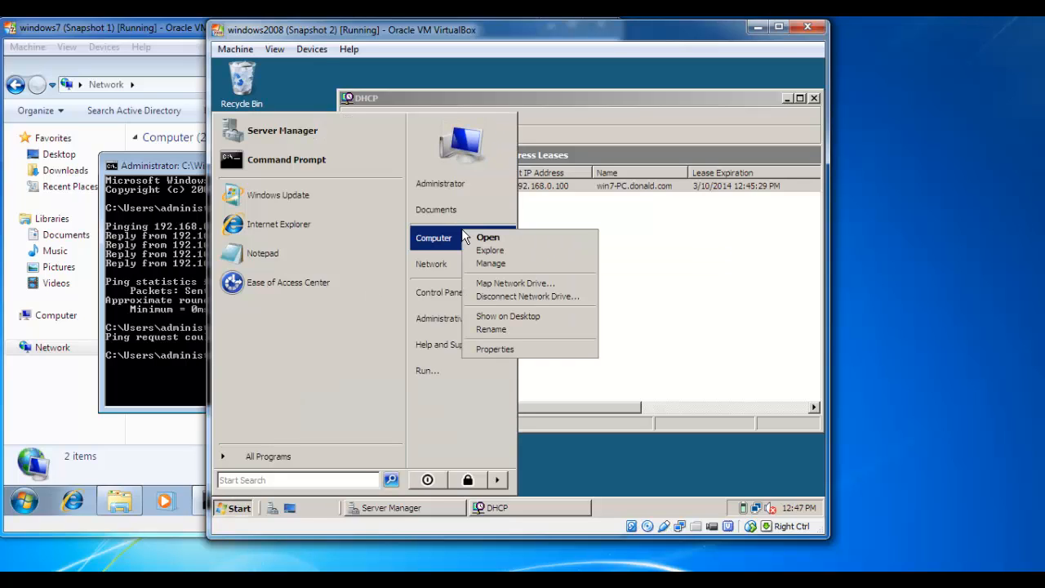
click(495, 348)
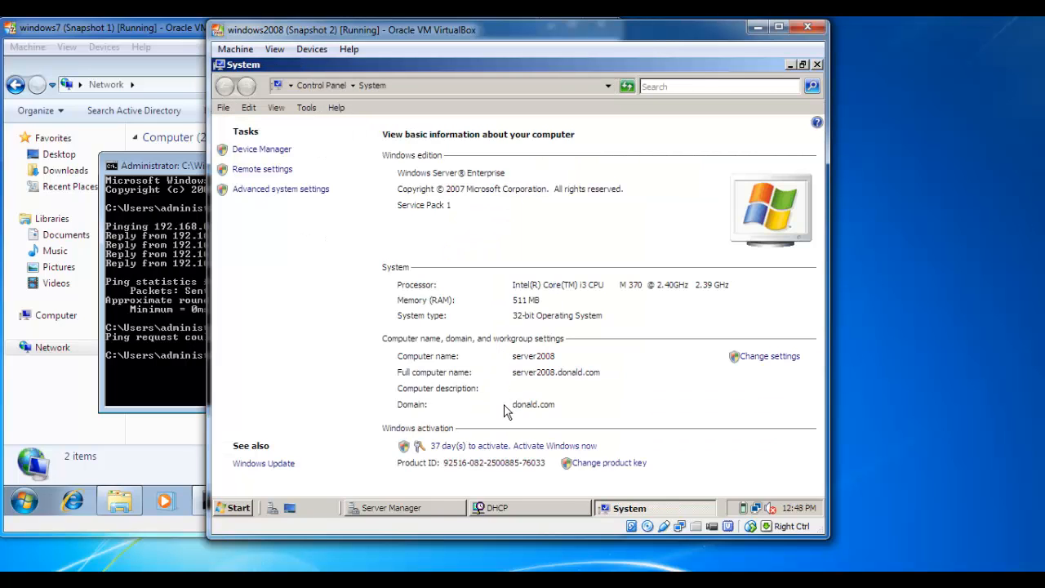
click(517, 300)
Ping server2008 from the client, resolving to 192.168.0.1 with four replies and 0% loss
click(159, 167)
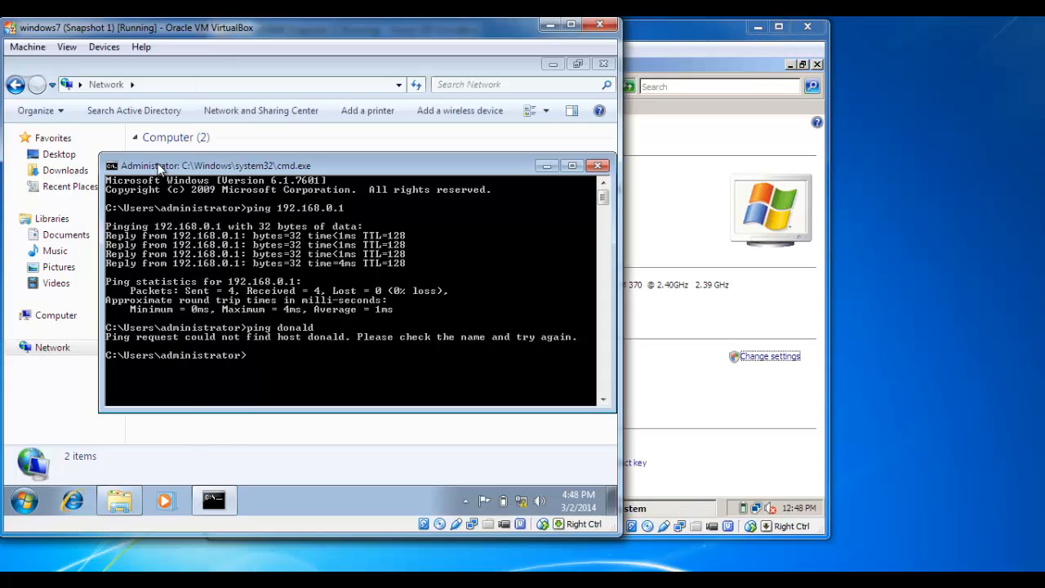
key(Up)
text(20)
key(Return)
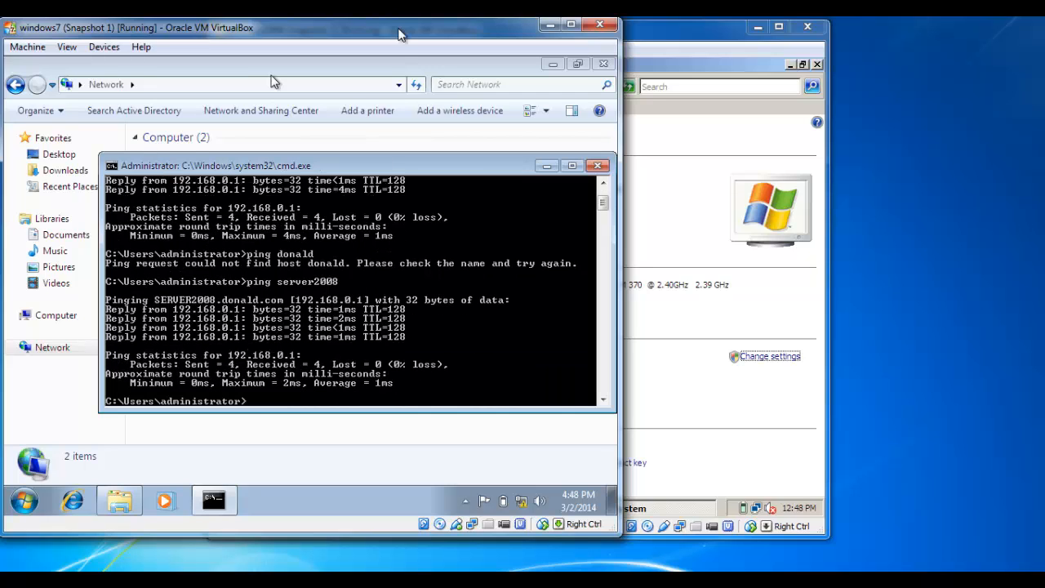
click(629, 30)
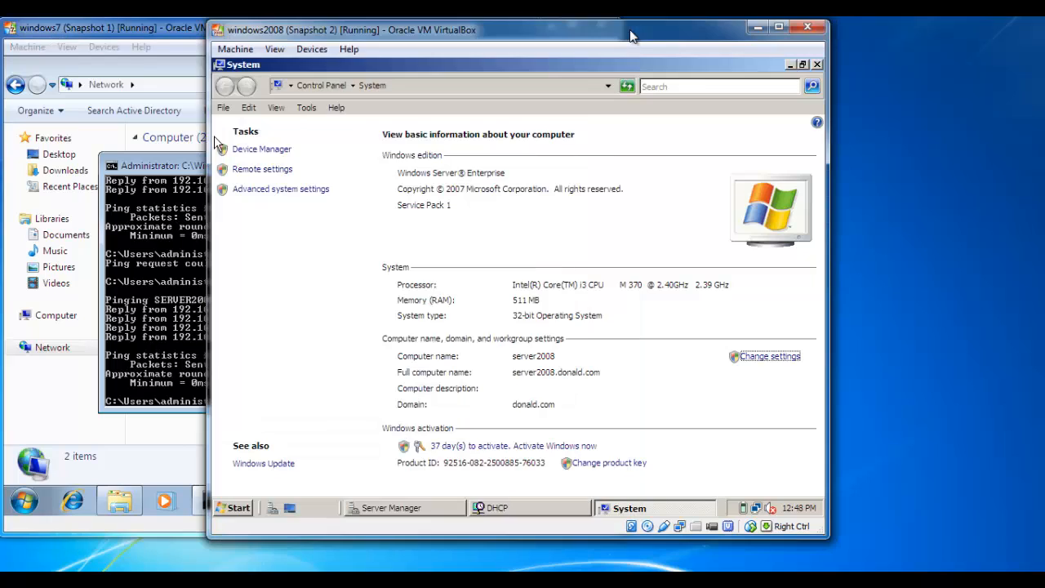
Open Command Prompt on the server and ping 192.168.0.100, getting four replies with no loss
click(789, 65)
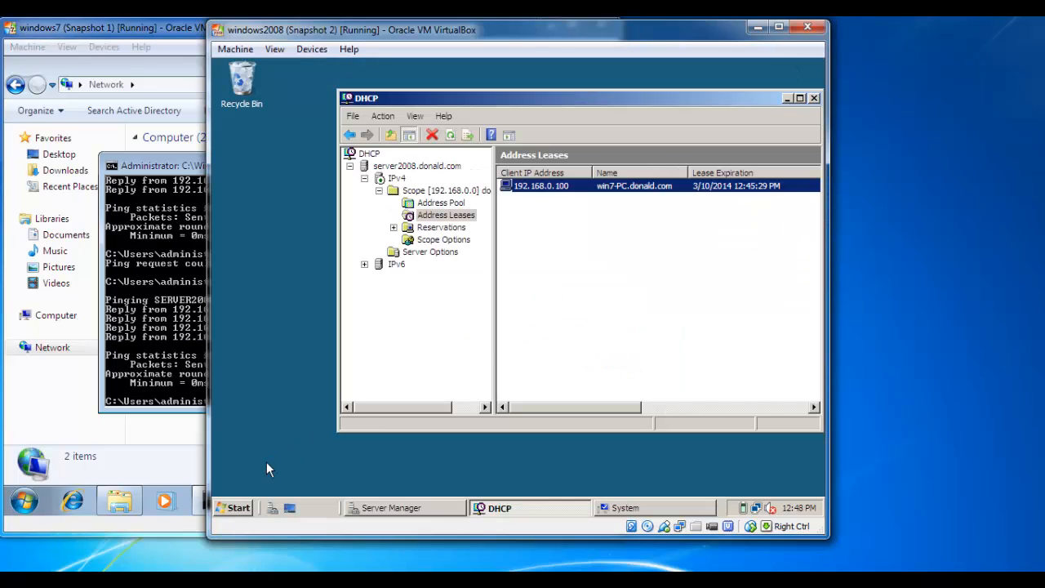
click(249, 502)
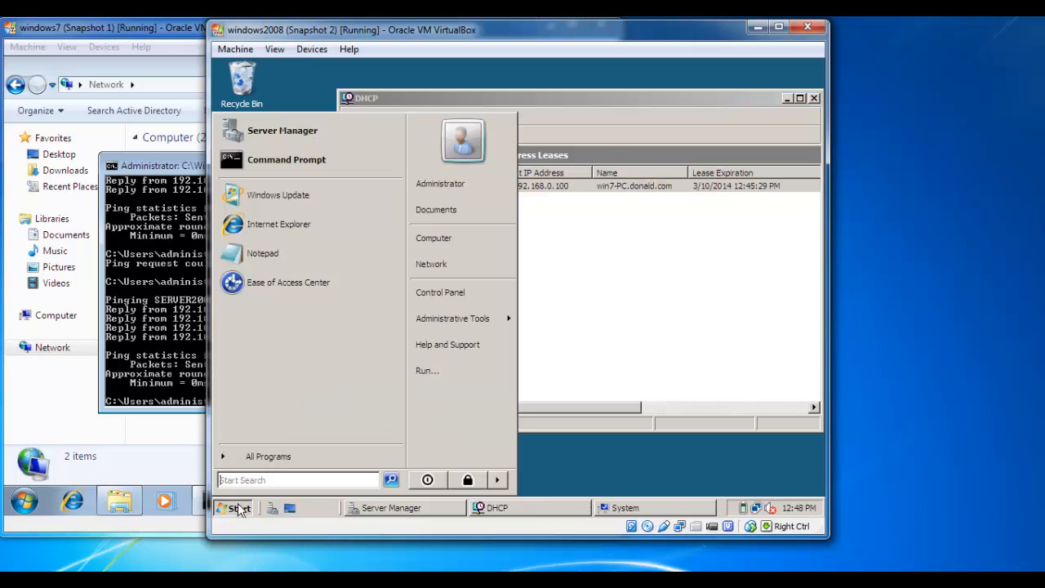
click(278, 479)
text(cmd)
key(Return)
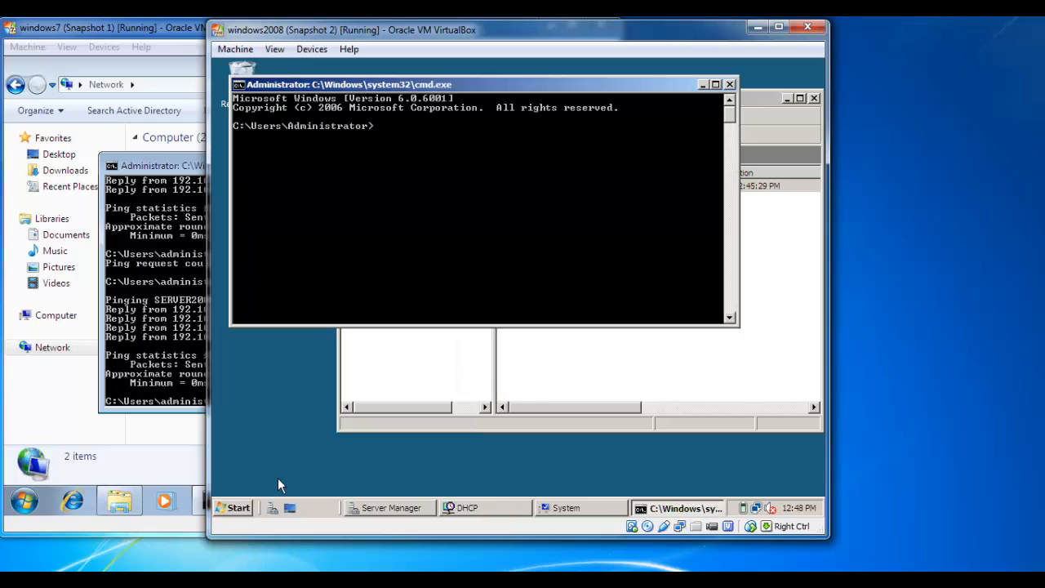
text(ping)
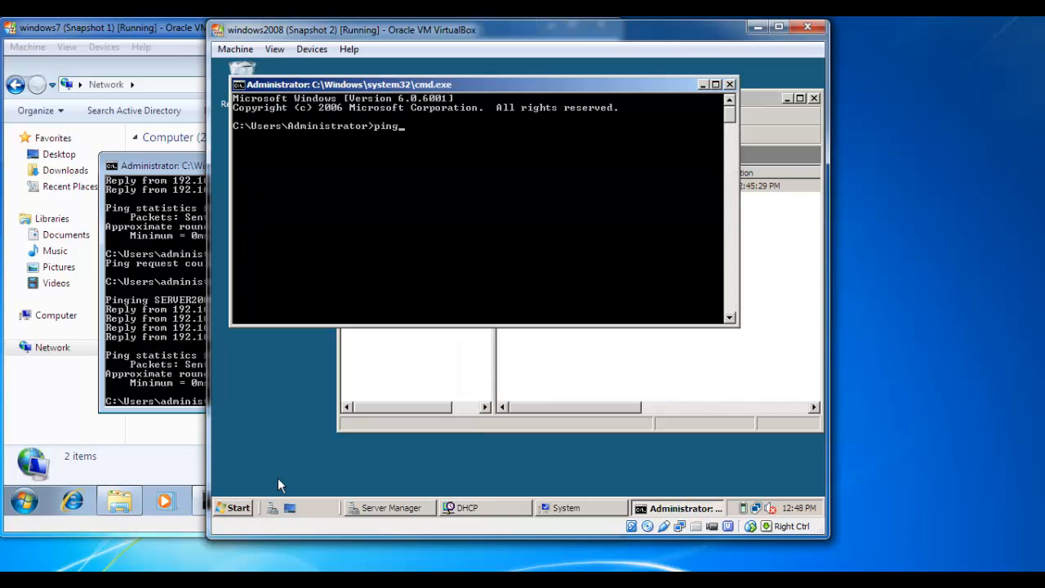
text( 192.168.0.100)
key(Return)
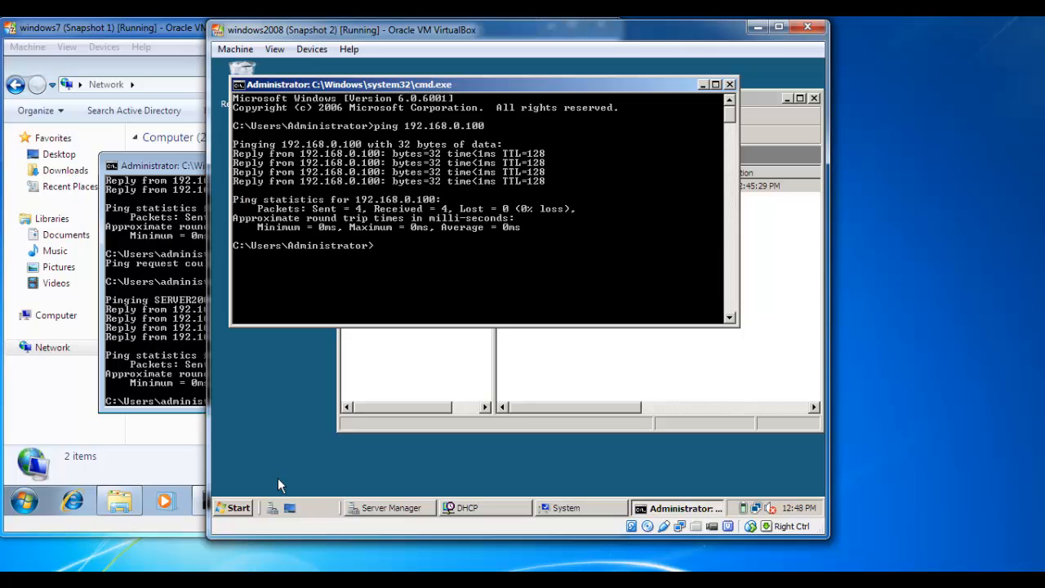
Start typing an nslookup for win on the server, then close the Windows 7 client's Command Prompt
key(Up)
key(BackSpace)
key(BackSpace)
key(BackSpace)
key(BackSpace)
key(BackSpace)
key(BackSpace)
key(BackSpace)
key(BackSpace)
key(BackSpace)
key(BackSpace)
key(BackSpace)
key(BackSpace)
key(BackSpace)
key(BackSpace)
key(BackSpace)
key(BackSpace)
key(BackSpace)
text(nslookup win)
click(138, 167)
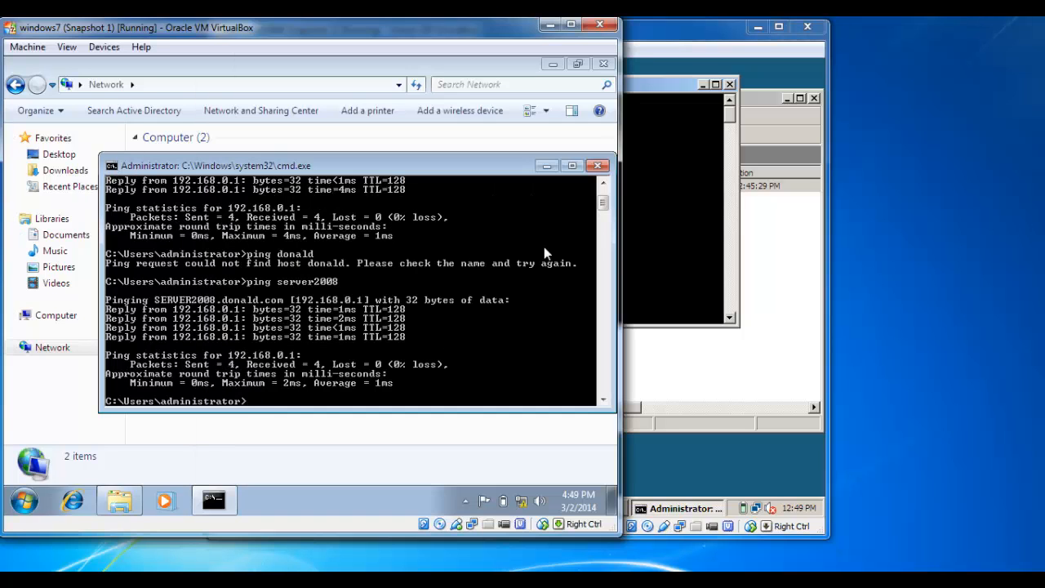
mouse_move(603, 206)
mouse_down()
mouse_move(605, 217)
mouse_move(604, 196)
mouse_up()
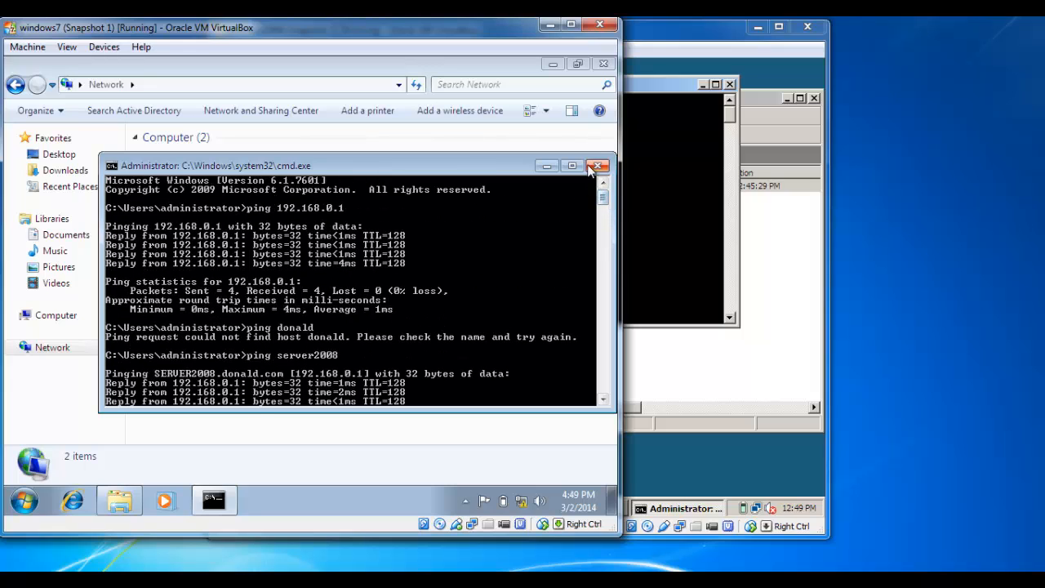
click(598, 167)
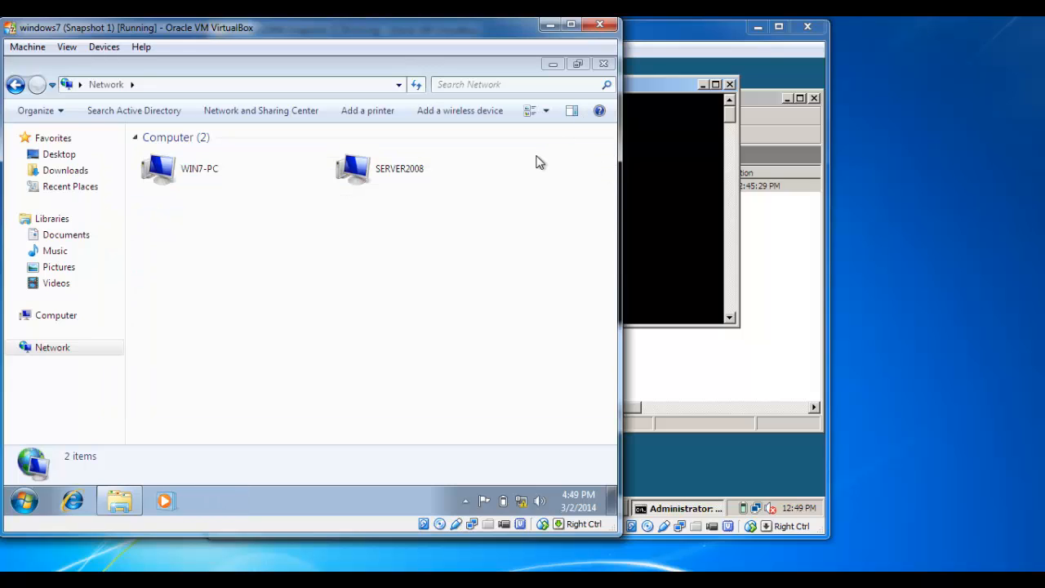
Run nslookup win7-PC on the server, resolving win7-PC.donald.com to 192.168.0.100, then close Command Prompt and the DHCP console
click(663, 65)
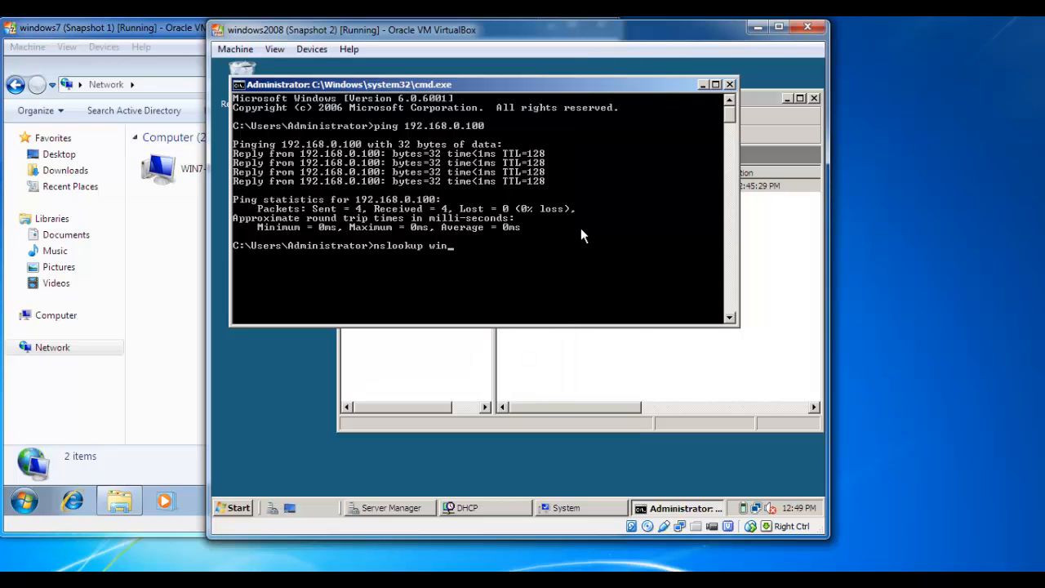
text(7-pc)
key(BackSpace)
key(BackSpace)
text(PC)
key(BackSpace)
text(C)
key(Return)
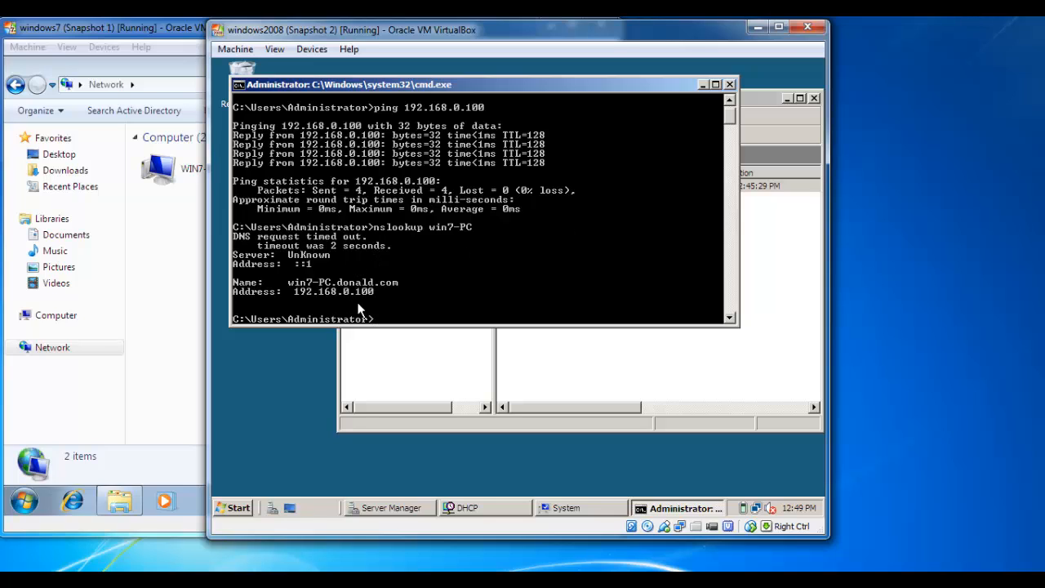
click(730, 85)
click(814, 98)
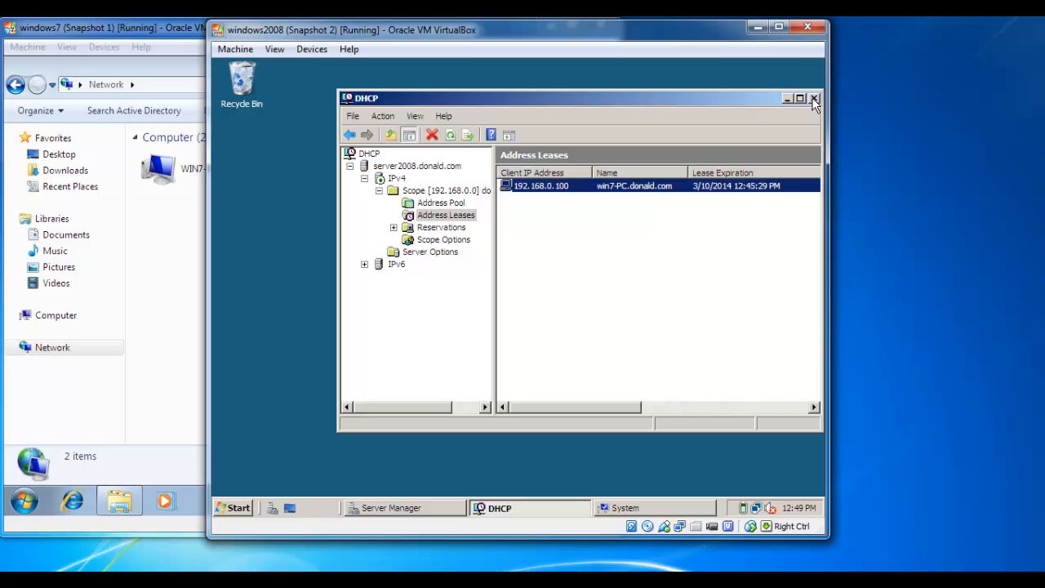